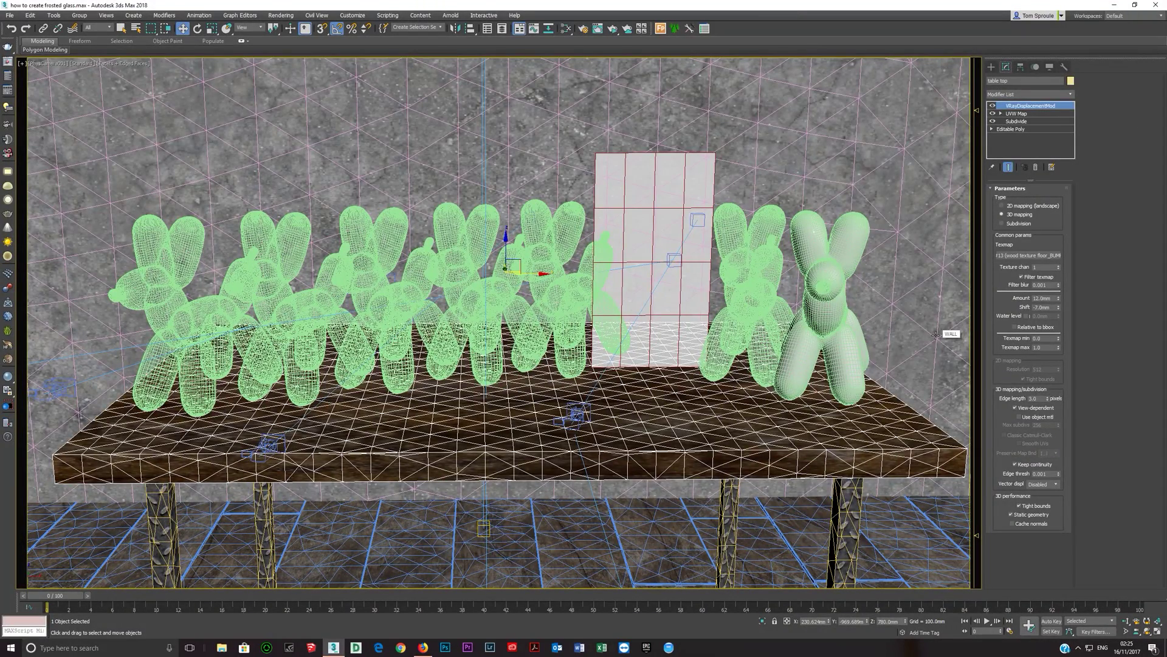
Open the Slate Material Editor (M) to show the frosted glass 0.3, 0.5, 0.7 and 1 previews.
key("m")
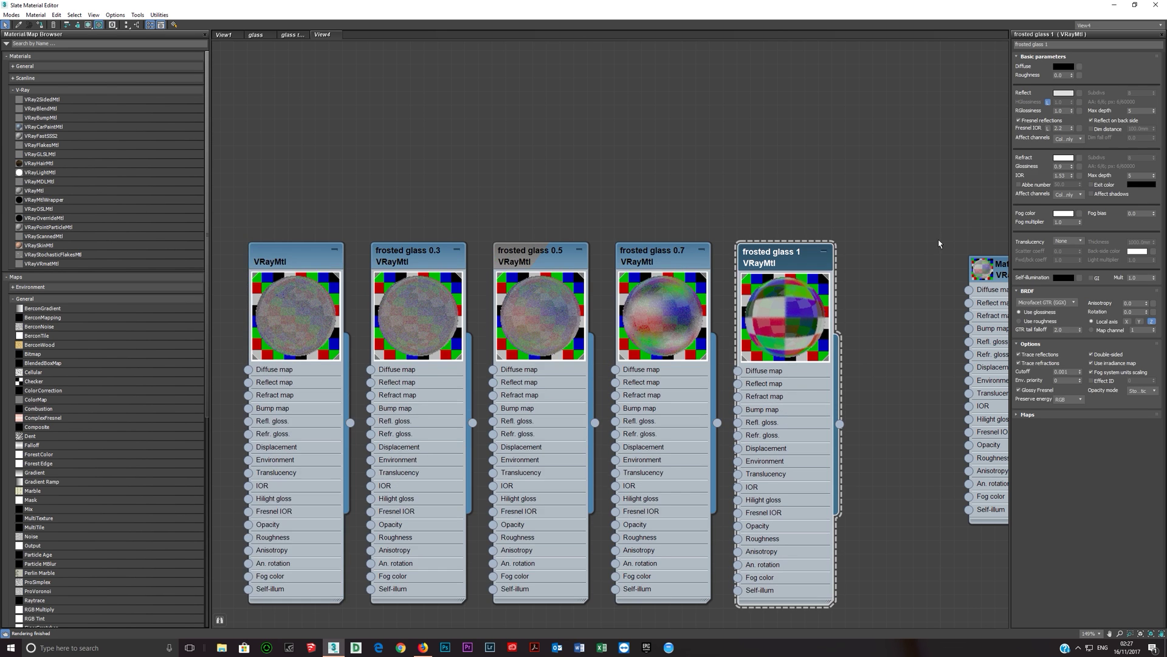
left_click(1062, 94)
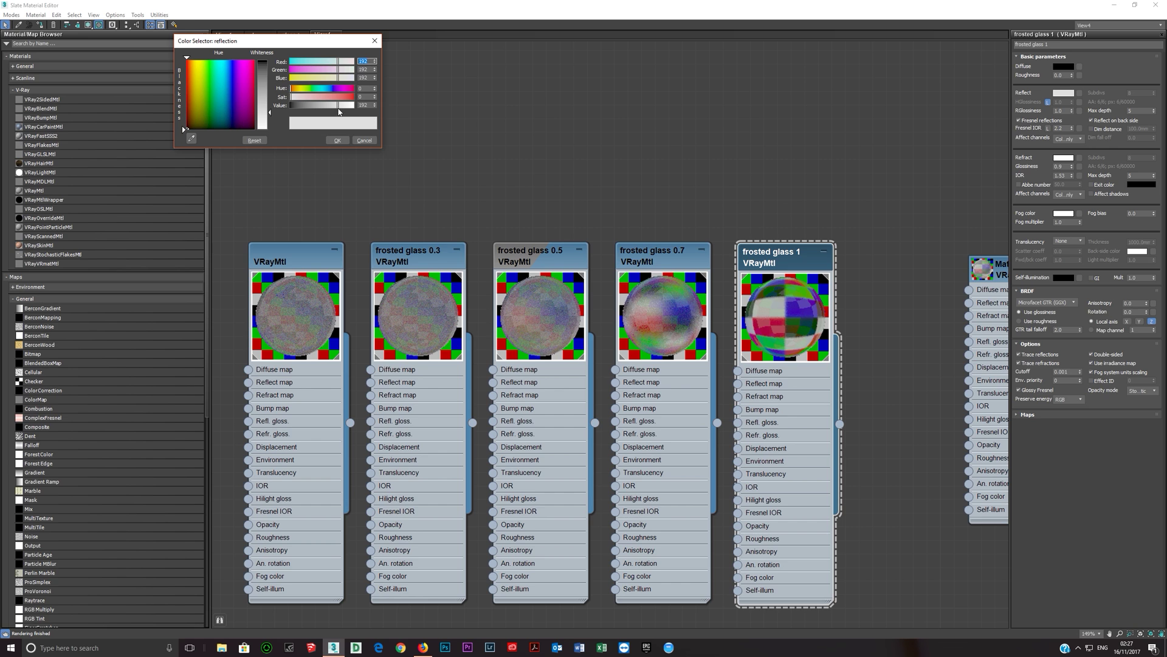
left_click(337, 140)
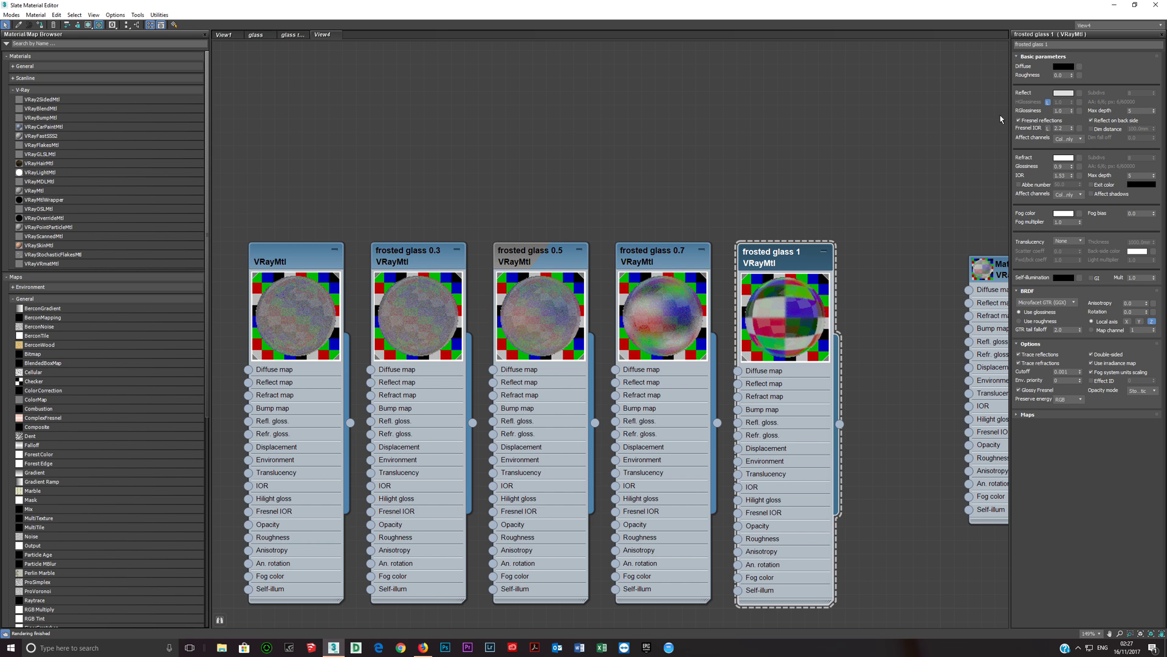
double_click(1060, 112)
left_click(1047, 128)
left_click(1063, 157)
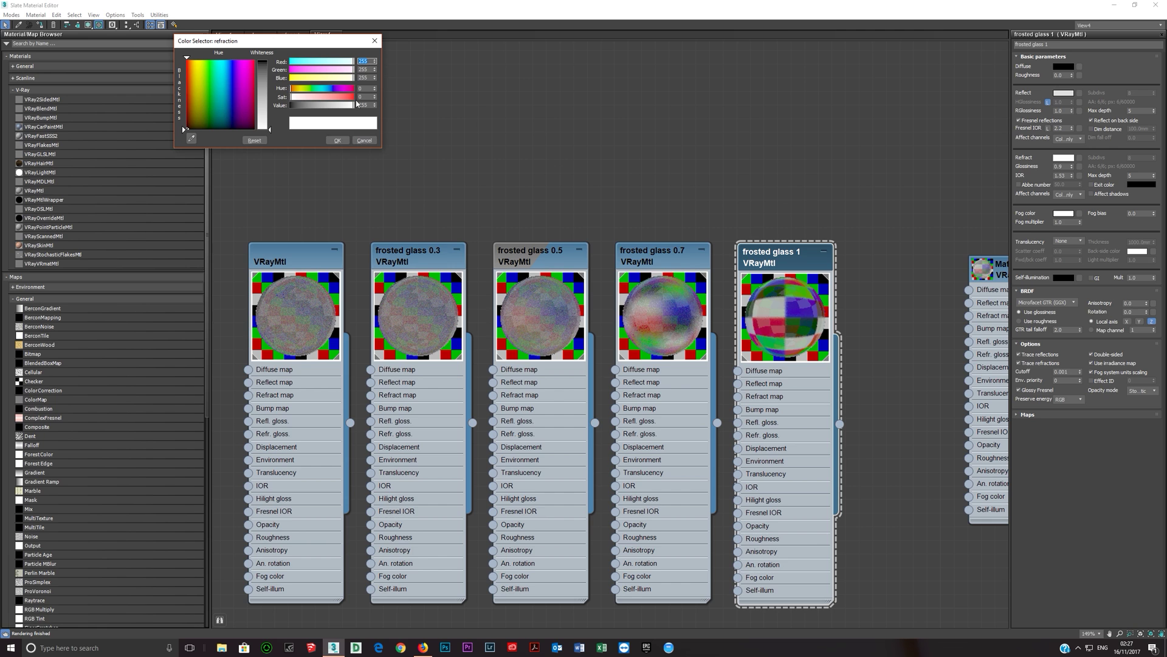
left_click(336, 140)
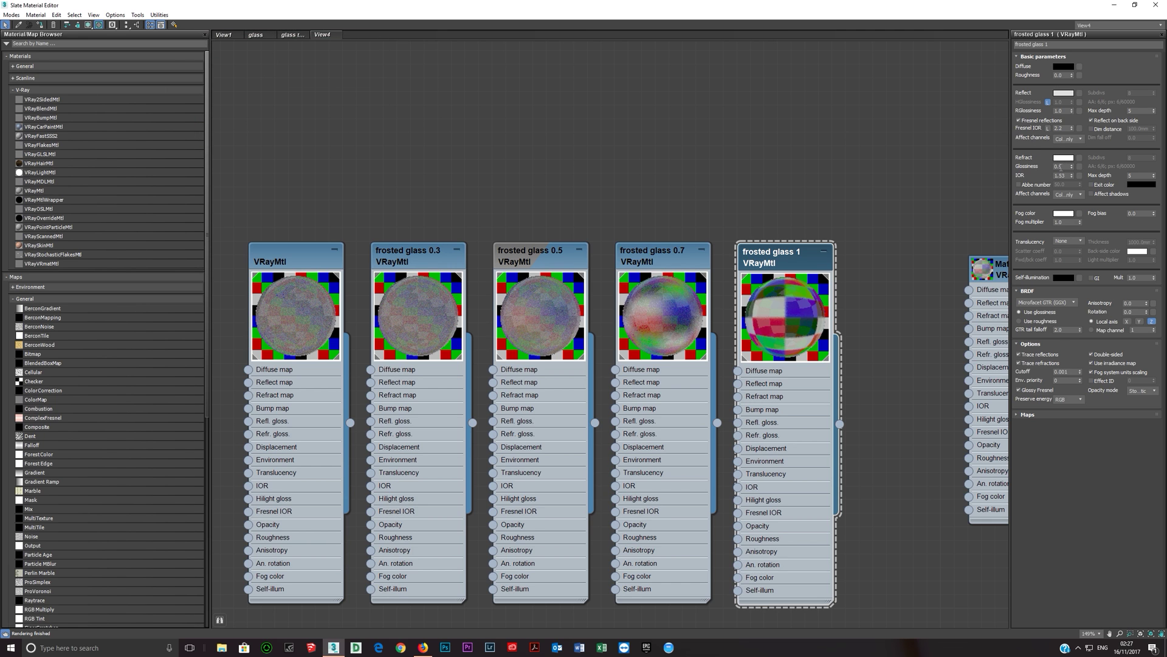
double_click(1065, 167)
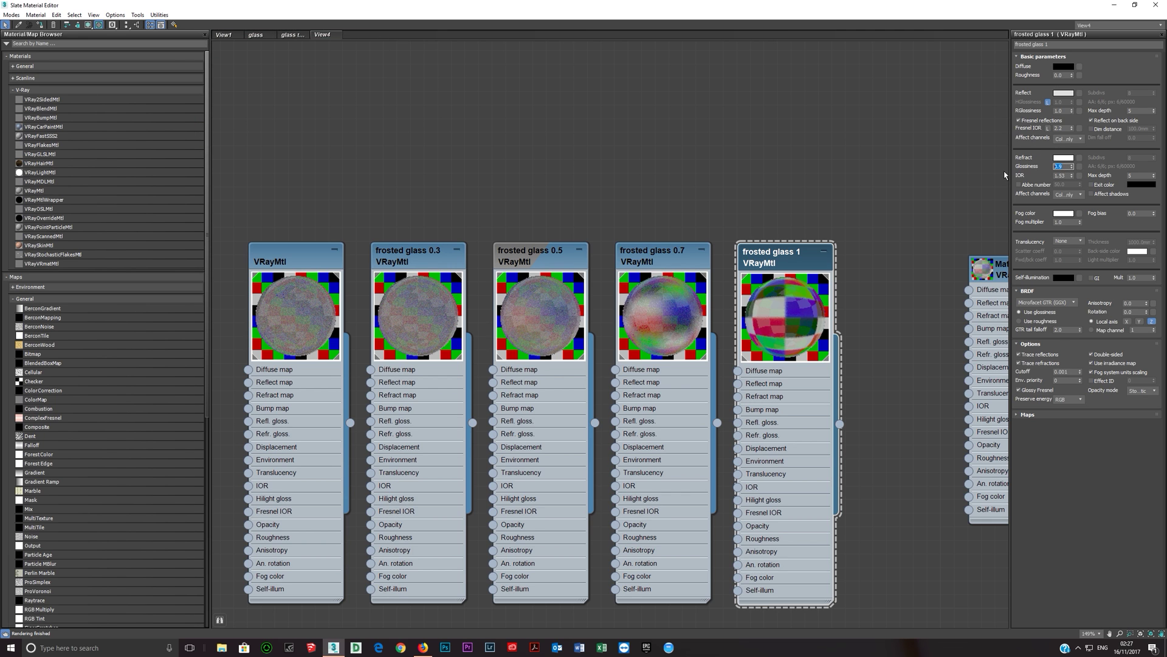
left_click(1068, 175)
key("shift+Tab")
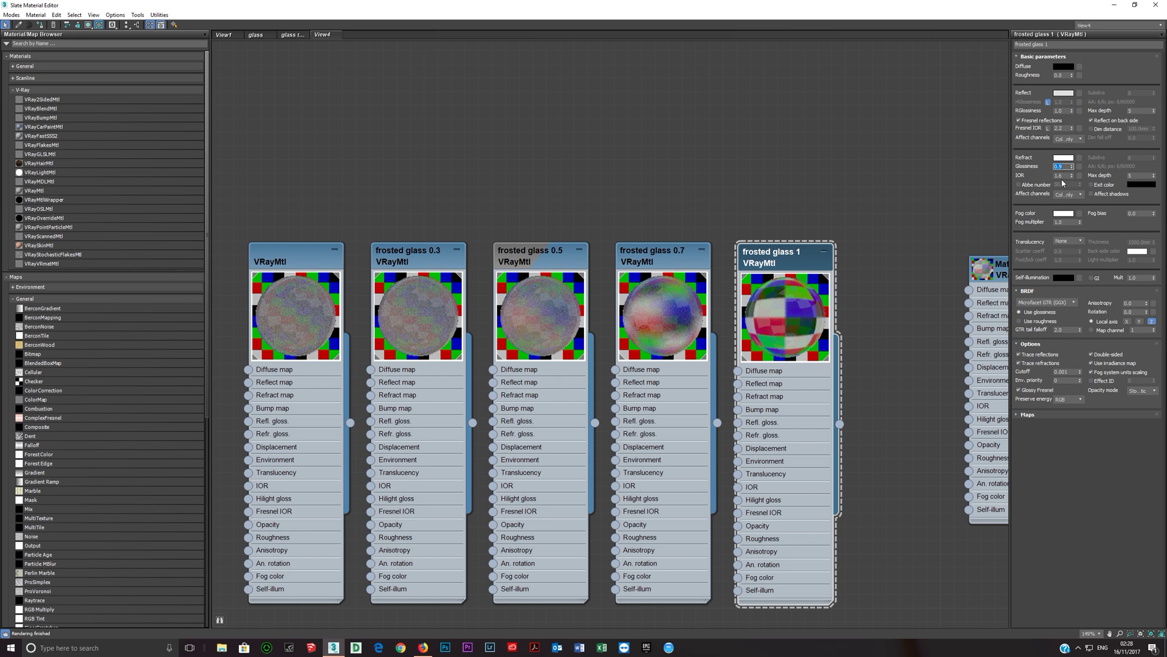
key("Tab")
type("1.53")
key("shift+Tab")
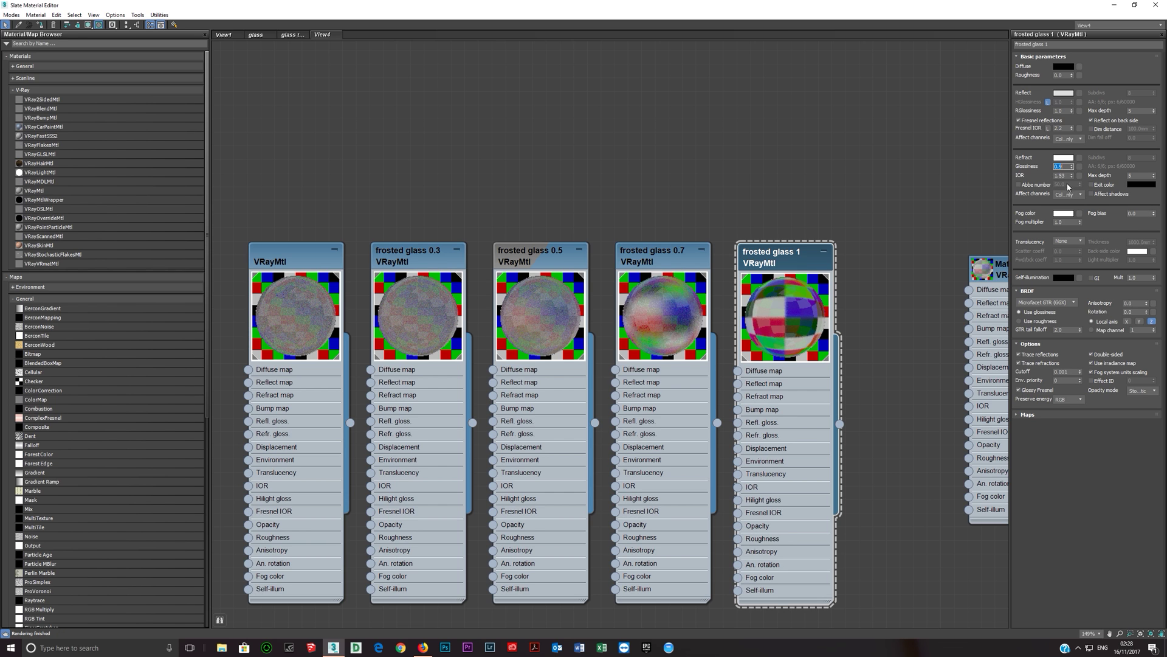
double_click(1130, 176)
double_click(1133, 111)
double_click(1132, 176)
double_click(1141, 110)
left_click(1092, 194)
left_click(1100, 194)
left_click(1104, 196)
left_click(1105, 195)
double_click(1067, 329)
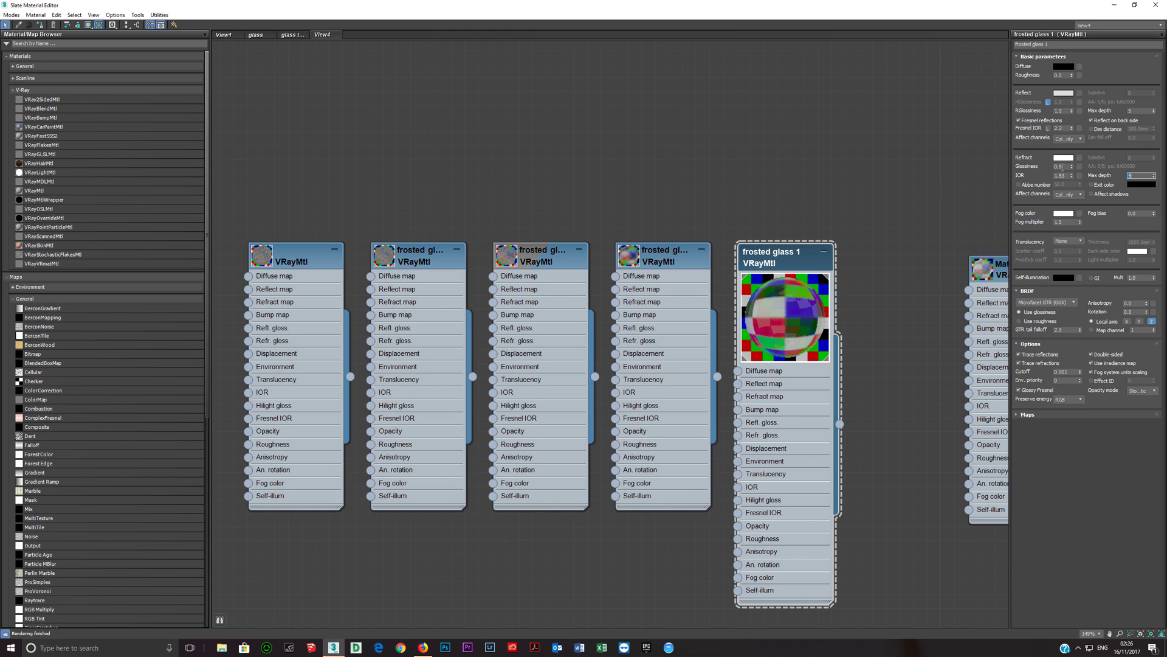
Set refraction glossiness to 1.0, then return it to 0.9.
double_click(1058, 166)
type("1")
key("Return")
left_click(1065, 166)
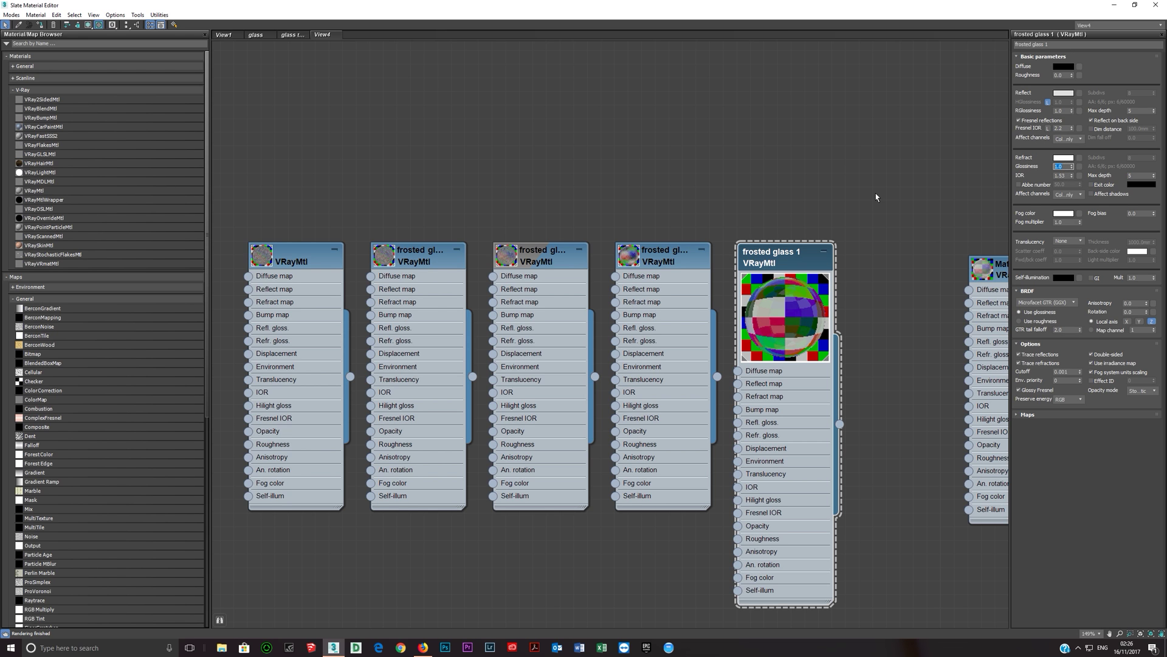
type("0.9")
key("Return")
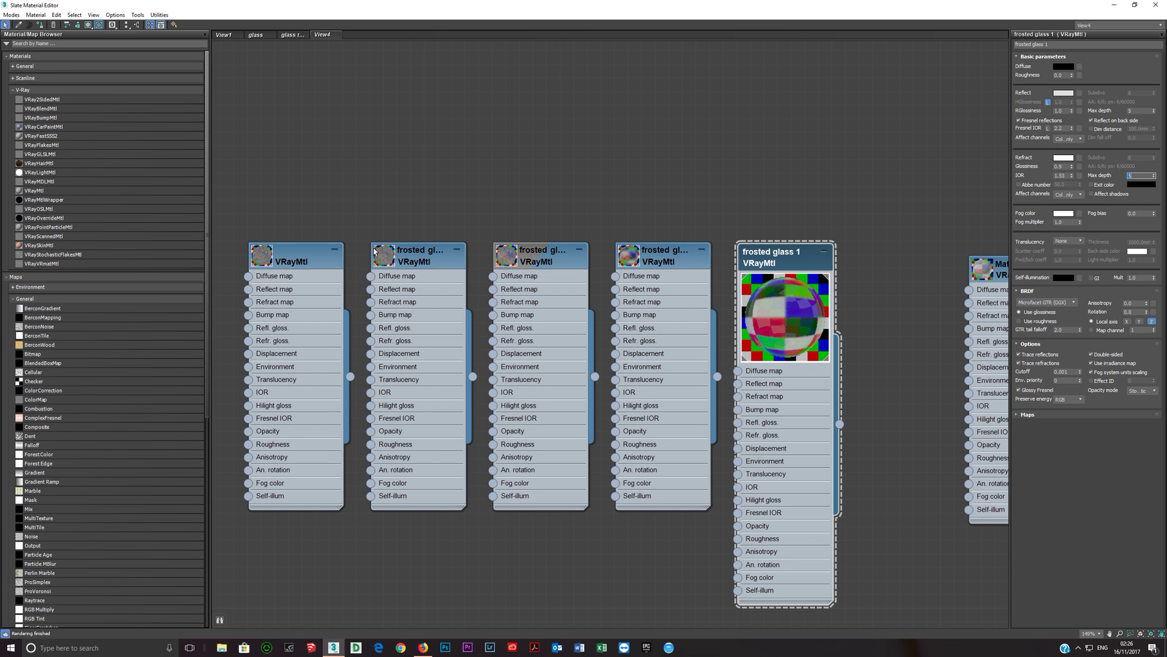
Enlarge the first VRayMtl's preview to check its 0.1 refraction glossiness, then enlarge frosted glass 0.7.
double_click(266, 254)
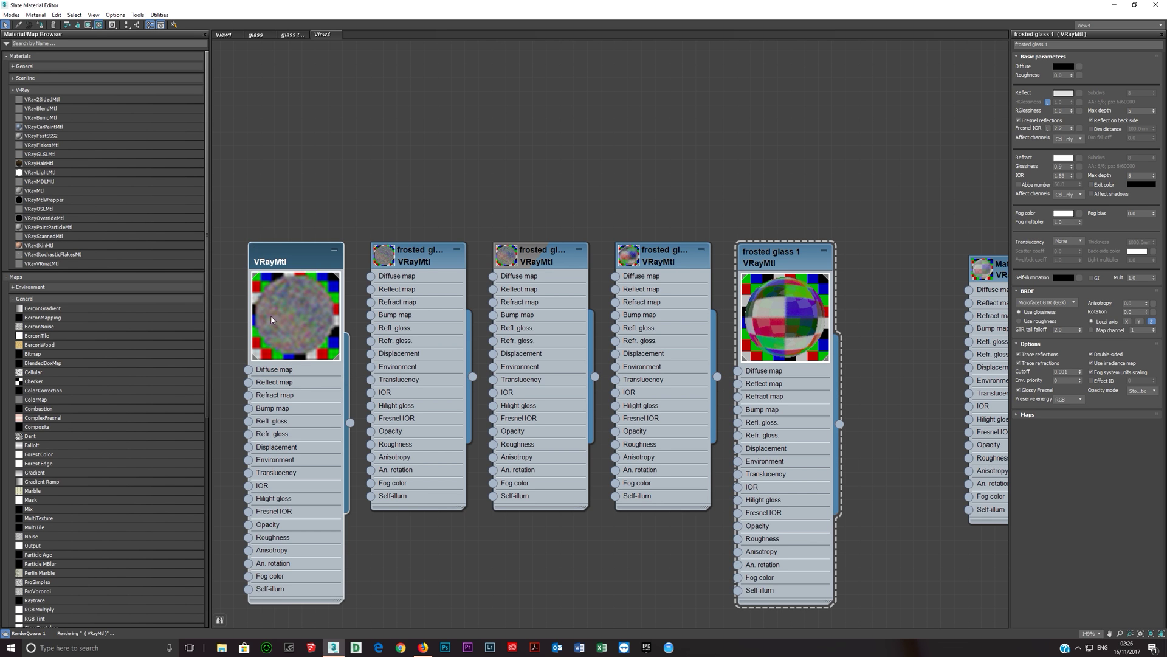
left_click(302, 394)
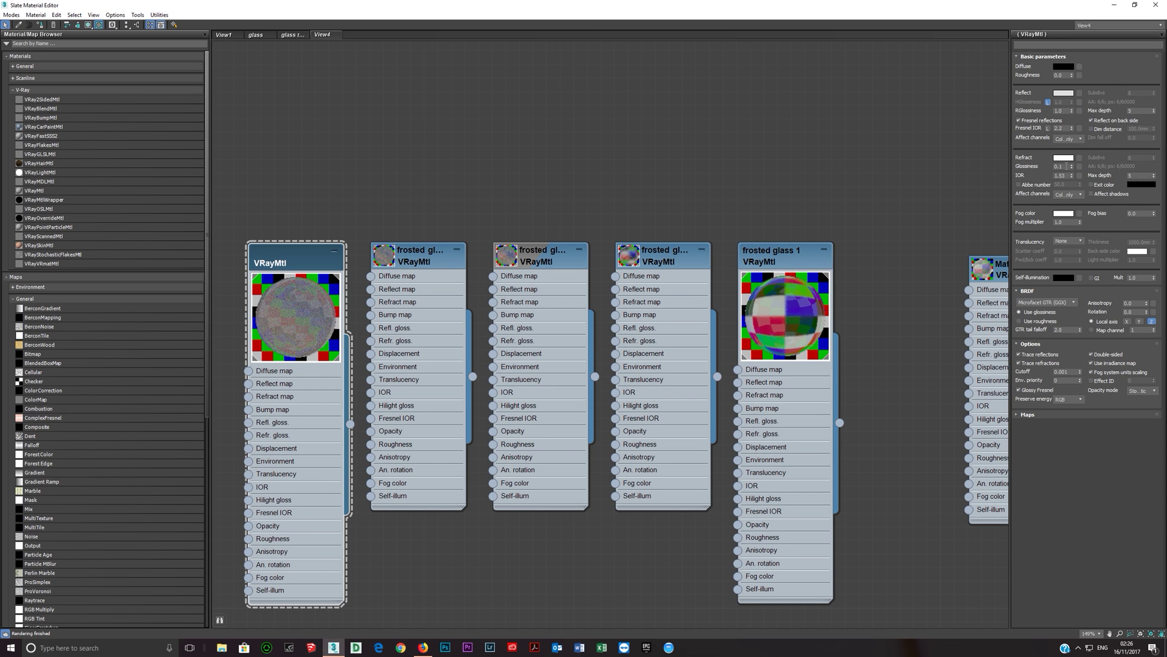
double_click(1065, 165)
double_click(644, 290)
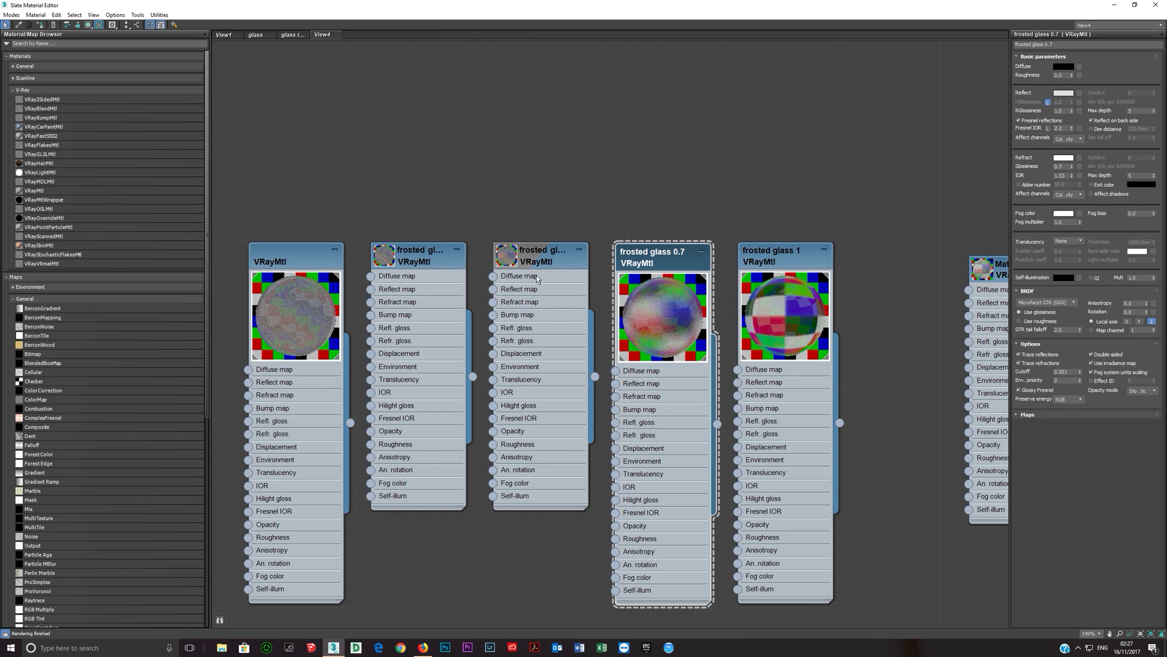
Enlarge frosted glass 0.5 and 0.3 previews, then review 0.5, 0.3 and the first VRayMtl's parameters.
double_click(505, 257)
double_click(385, 259)
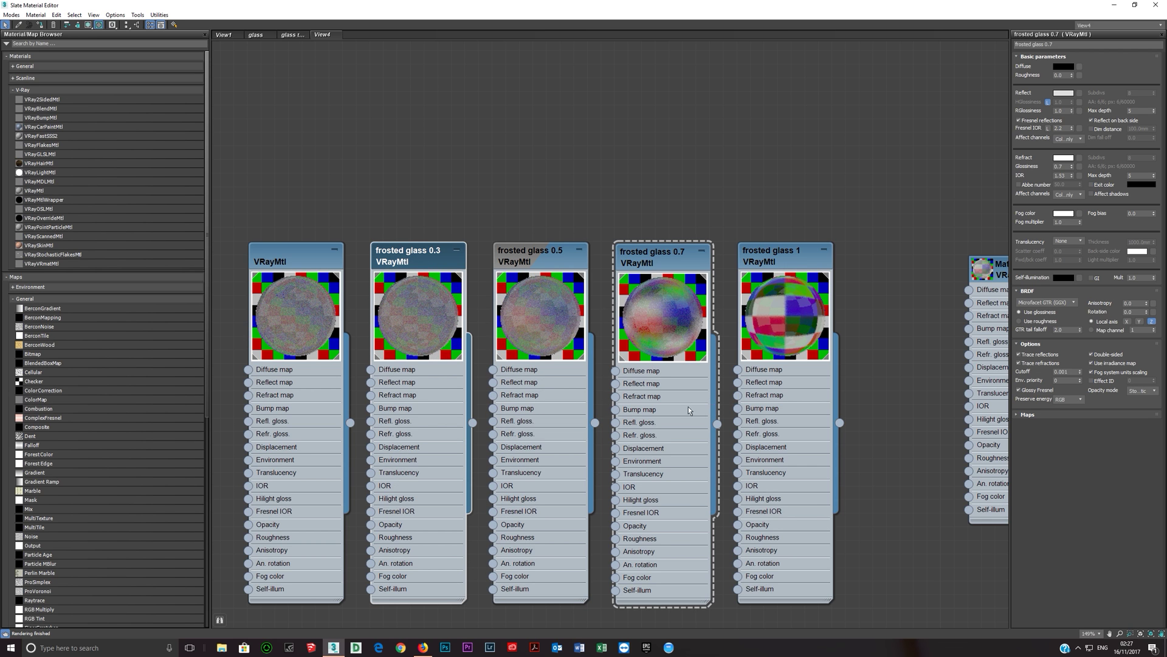
left_click(575, 418)
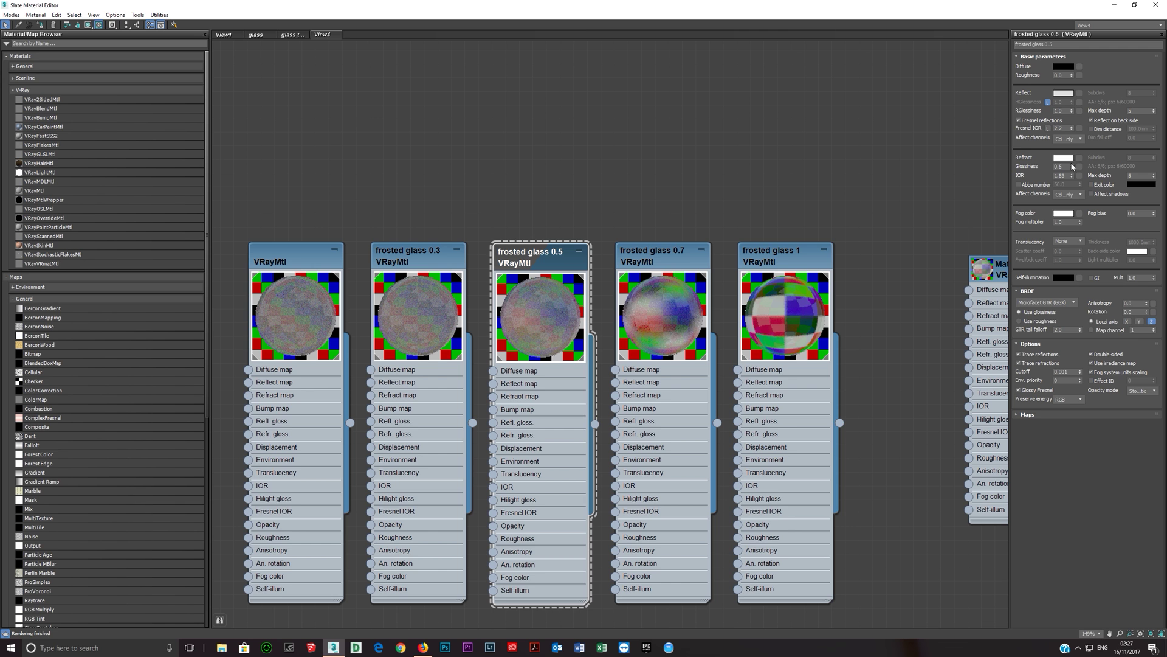
left_click(439, 391)
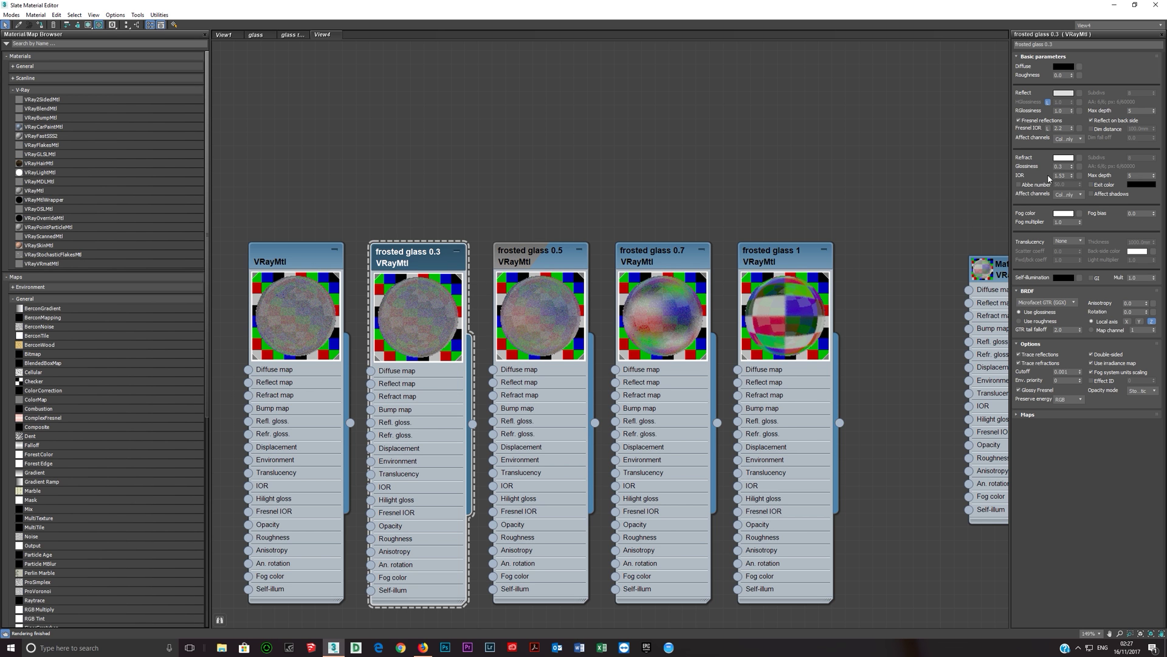
left_click(278, 426)
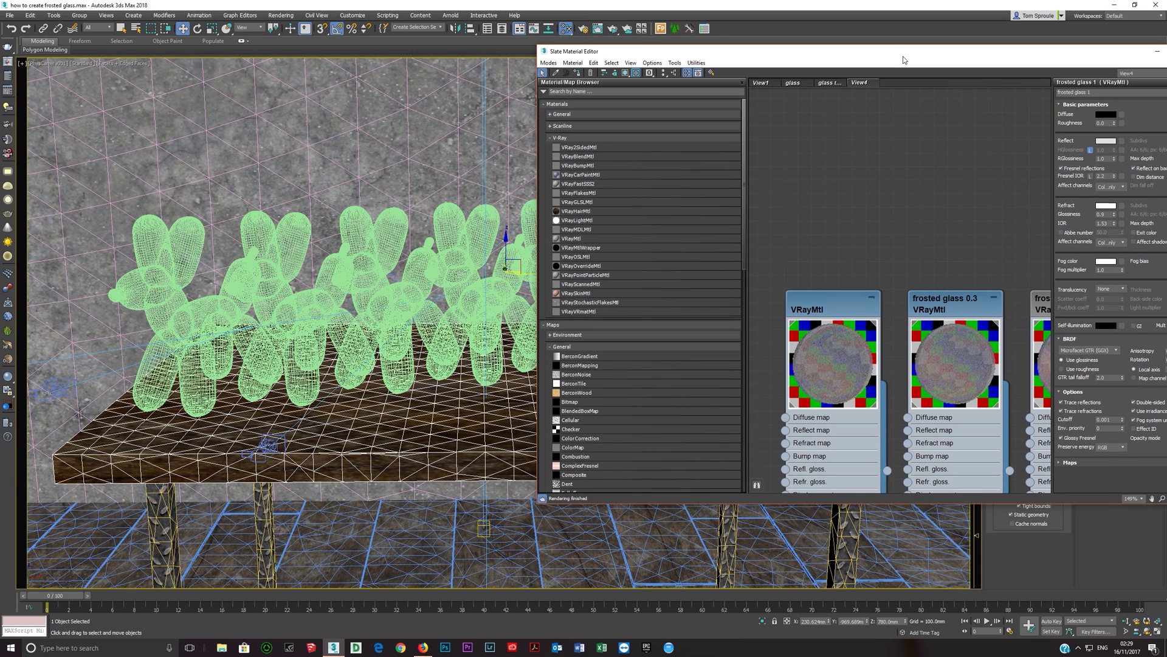
Float, resize and reposition the Slate Material Editor window to reveal the balloon-dog scene.
left_click_drag(903, 56, 568, 35)
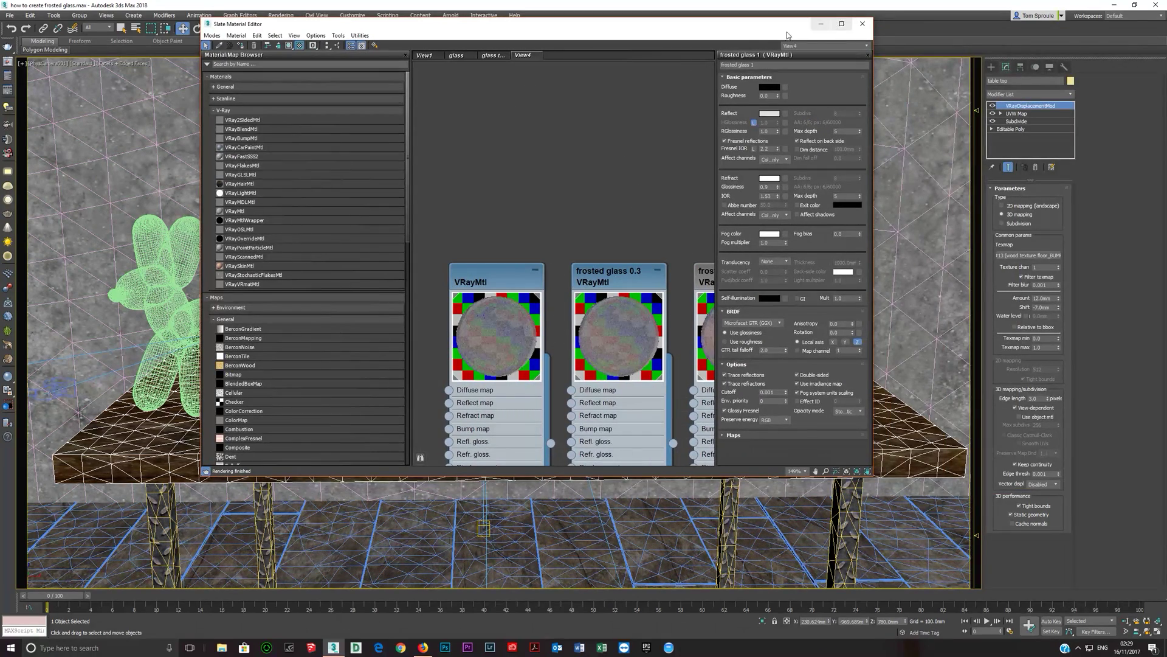
left_click_drag(787, 35, 678, 37)
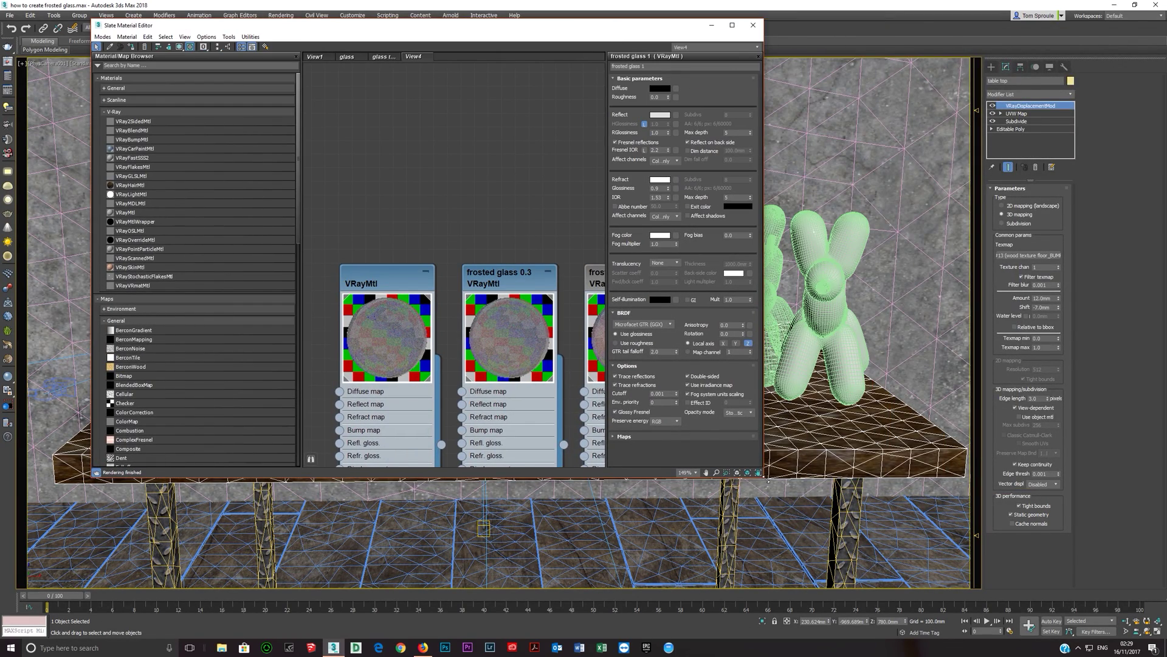
left_click_drag(767, 480, 1122, 543)
middle_click_drag(930, 383, 633, 288)
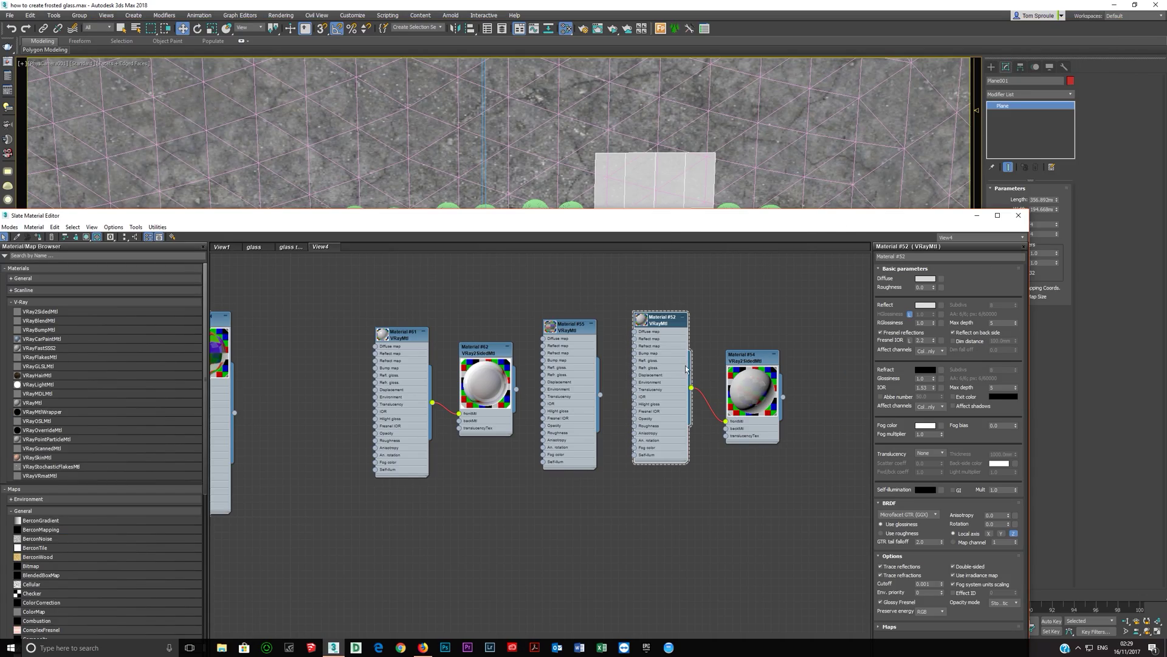
left_click_drag(690, 219, 676, 465)
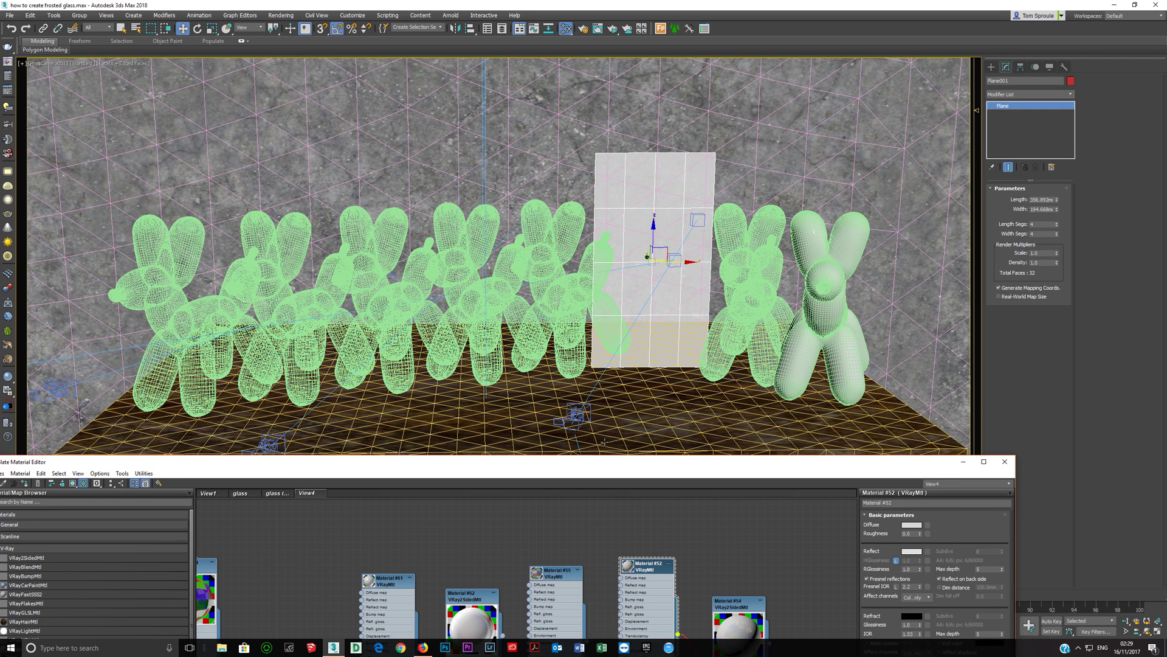
left_click_drag(598, 467, 645, 506)
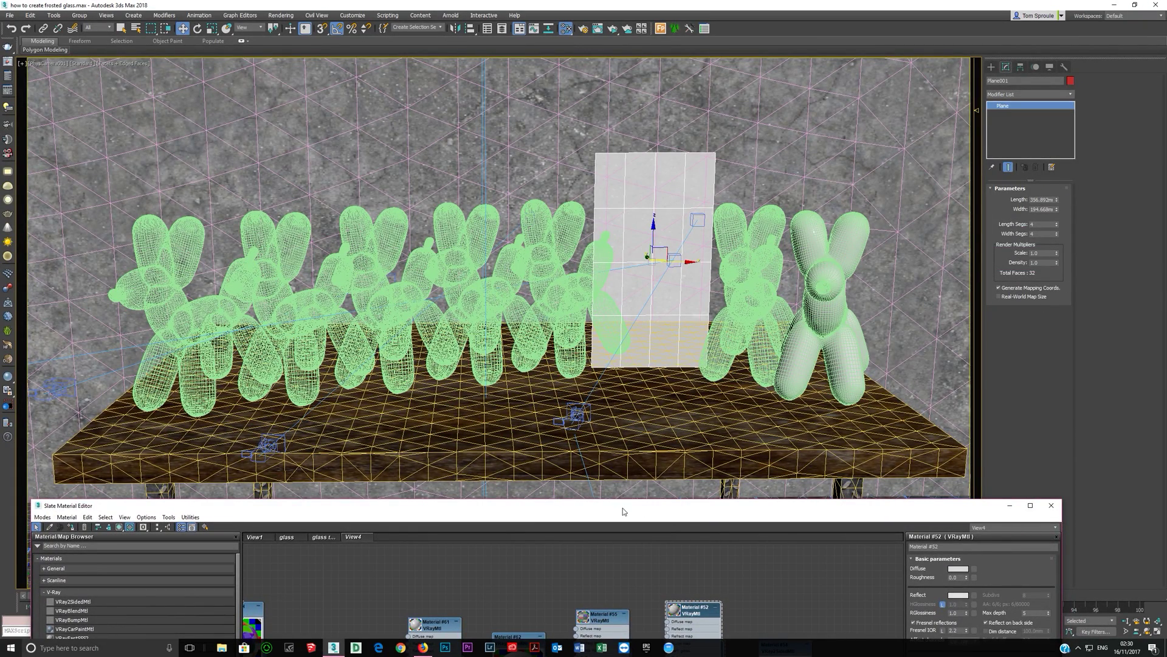
left_click_drag(624, 508, 599, 401)
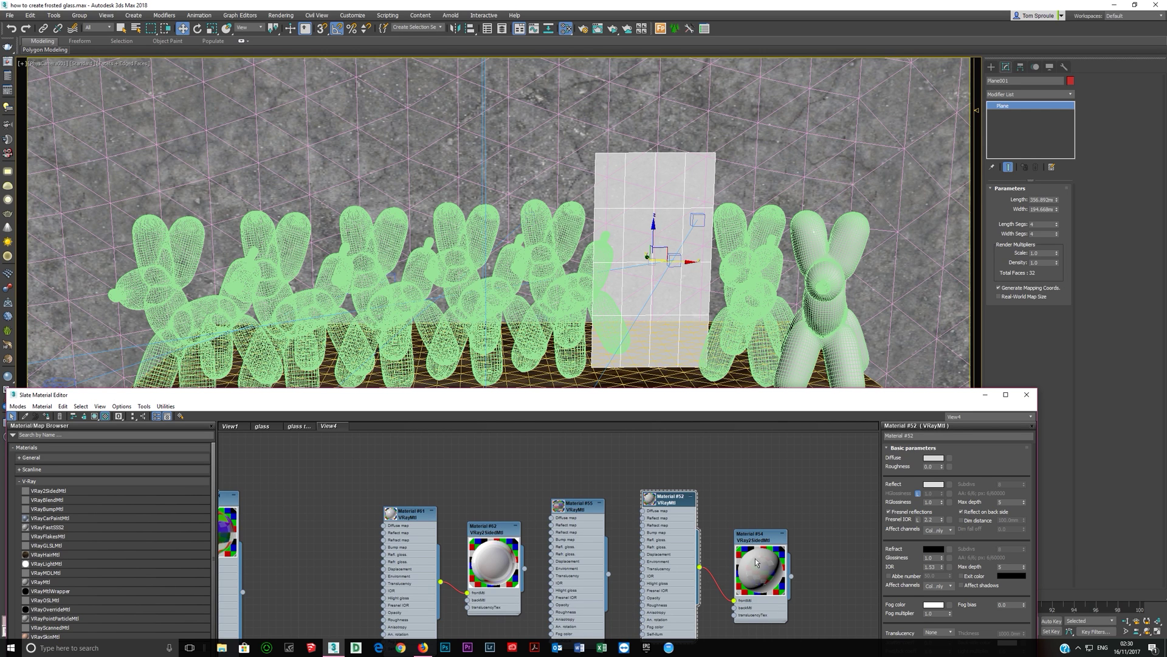
Select Material #54 and a balloon dog, then maximize the editor with the material nodes centred.
left_click(753, 603)
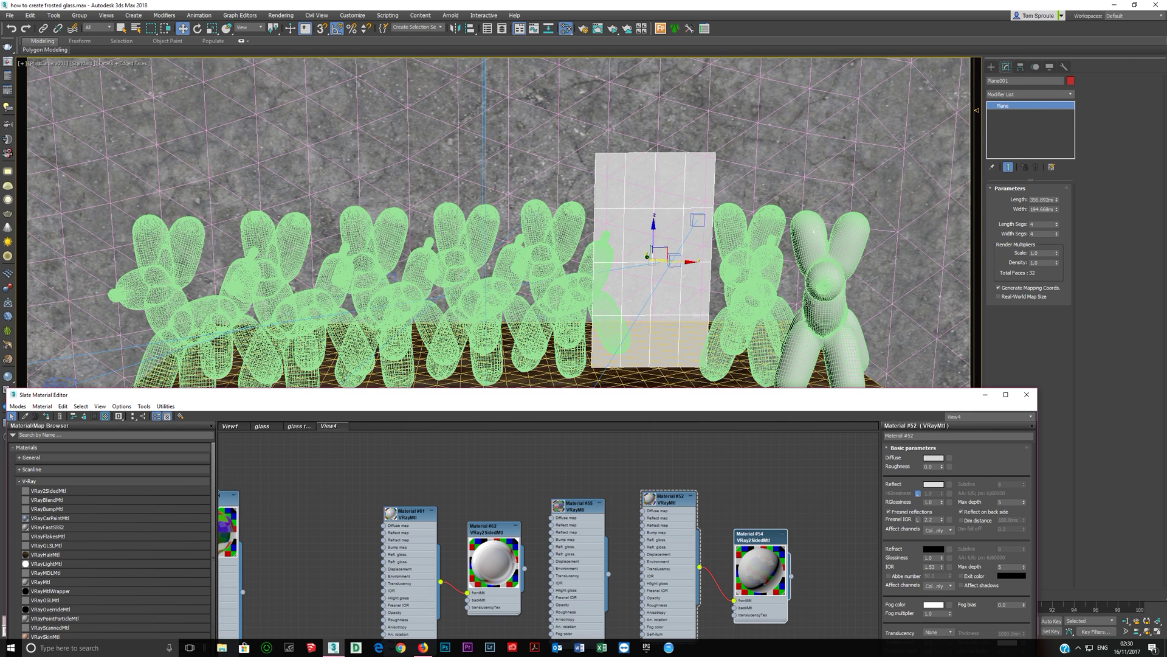
left_click(810, 303)
scroll(694, 595, "up", 2)
middle_click_drag(633, 626, 641, 595)
left_click_drag(895, 402, 922, 136)
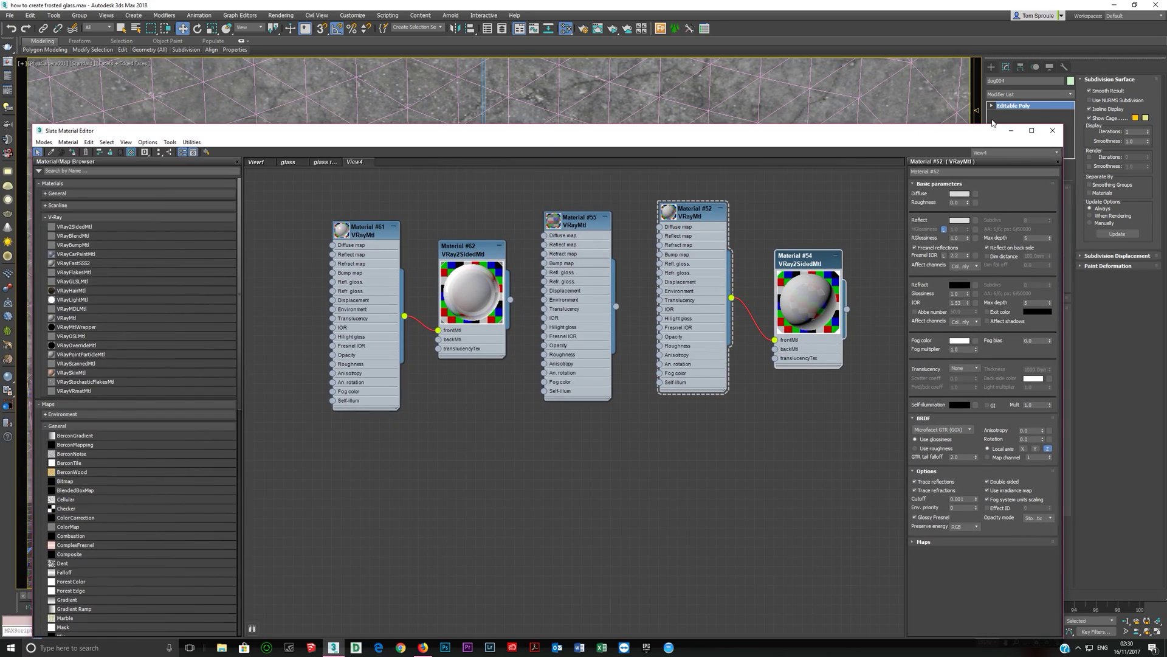
left_click(1033, 132)
middle_click_drag(703, 287, 770, 470)
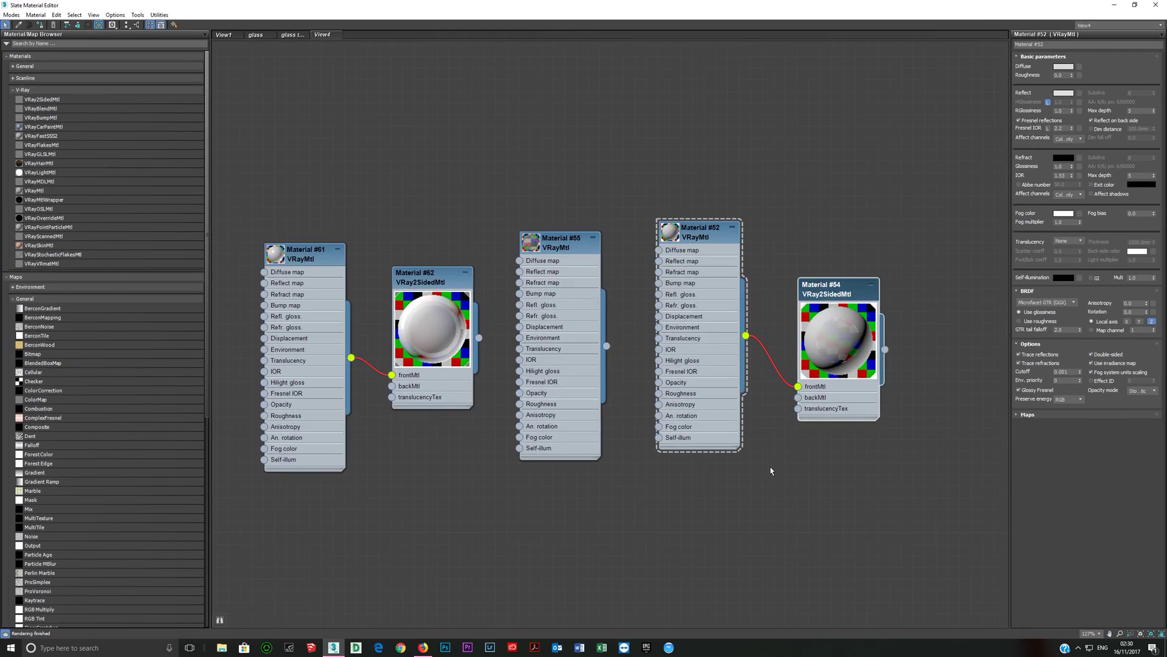
Enlarge Material #52's preview and confirm Material #54's translucency colour is white.
double_click(671, 233)
left_click(830, 389)
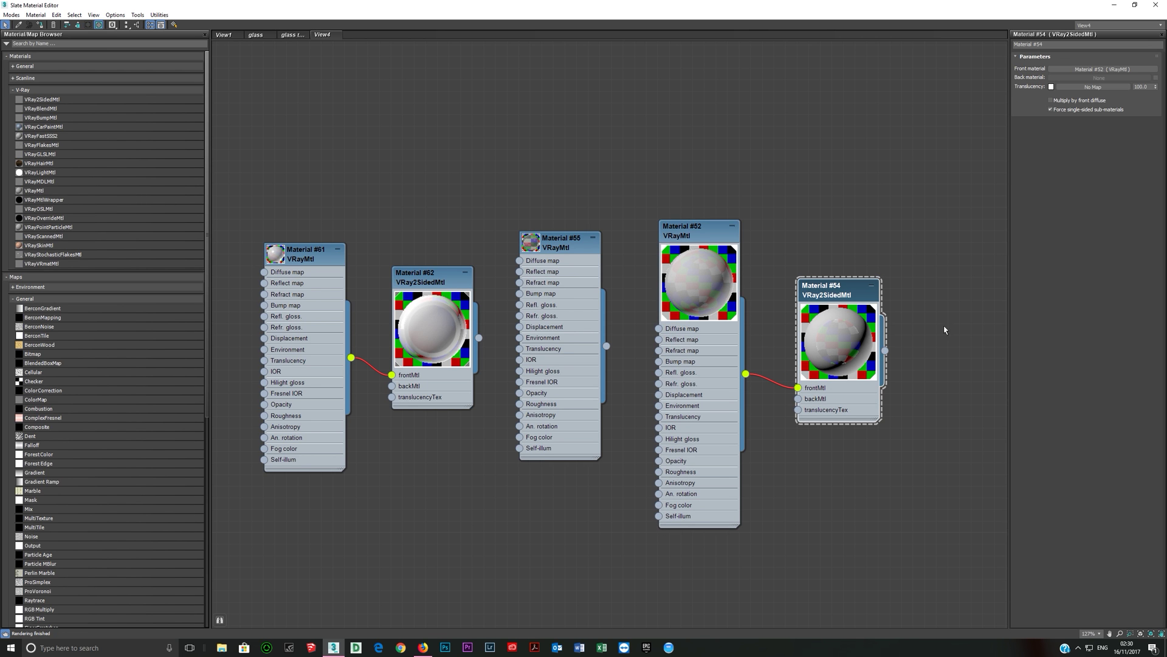
left_click(1051, 87)
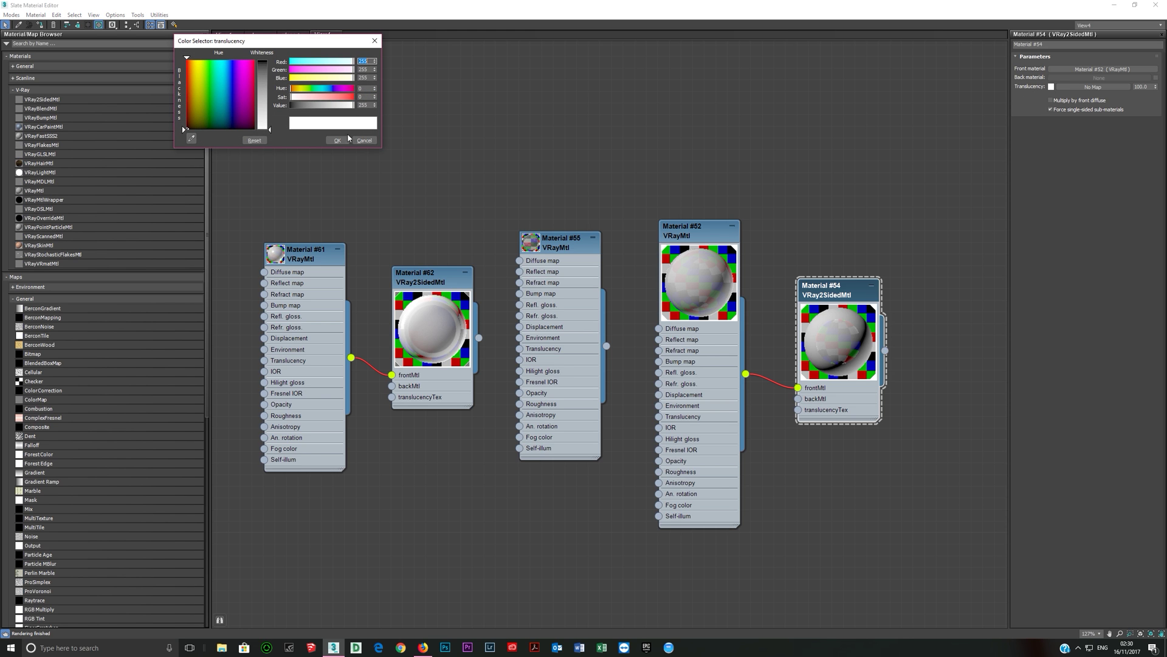
left_click(344, 140)
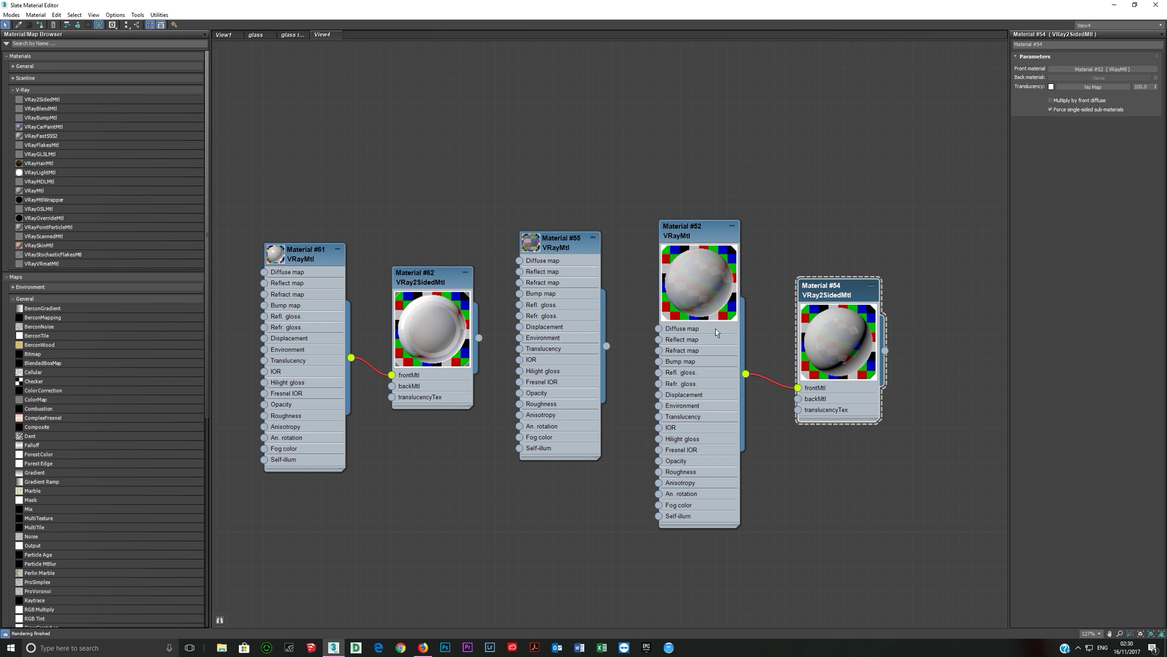
Give Material #52 black refraction, grey diffuse, a new reflection colour and Fresnel IOR 2.2.
left_click(698, 290)
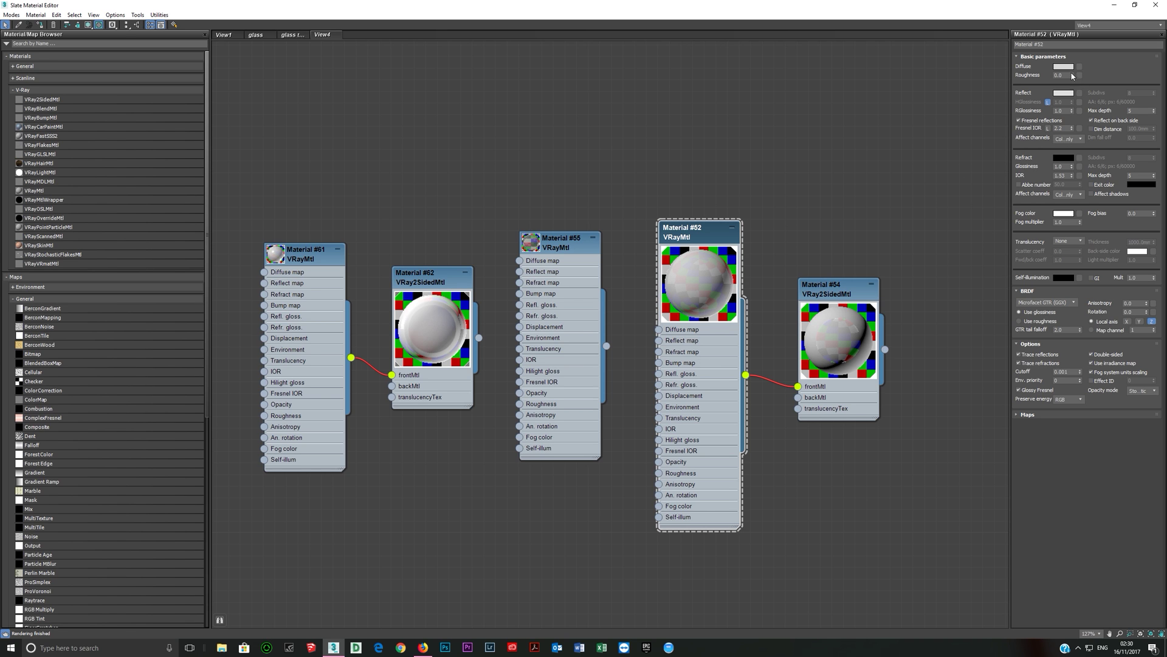
left_click(1068, 160)
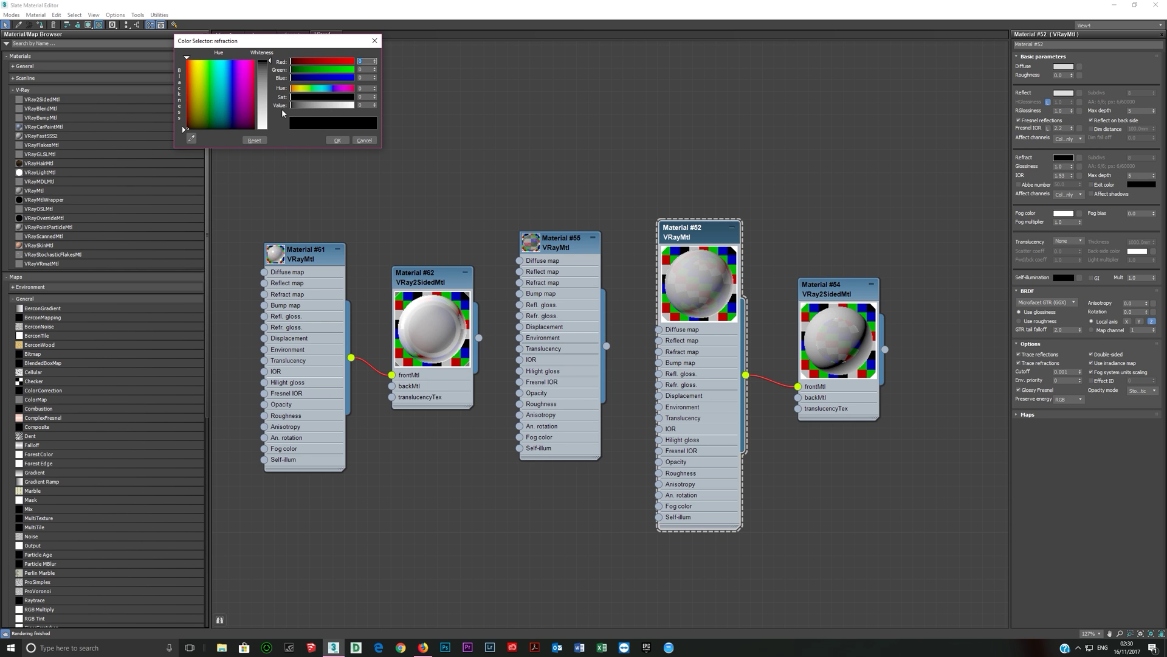
left_click(337, 140)
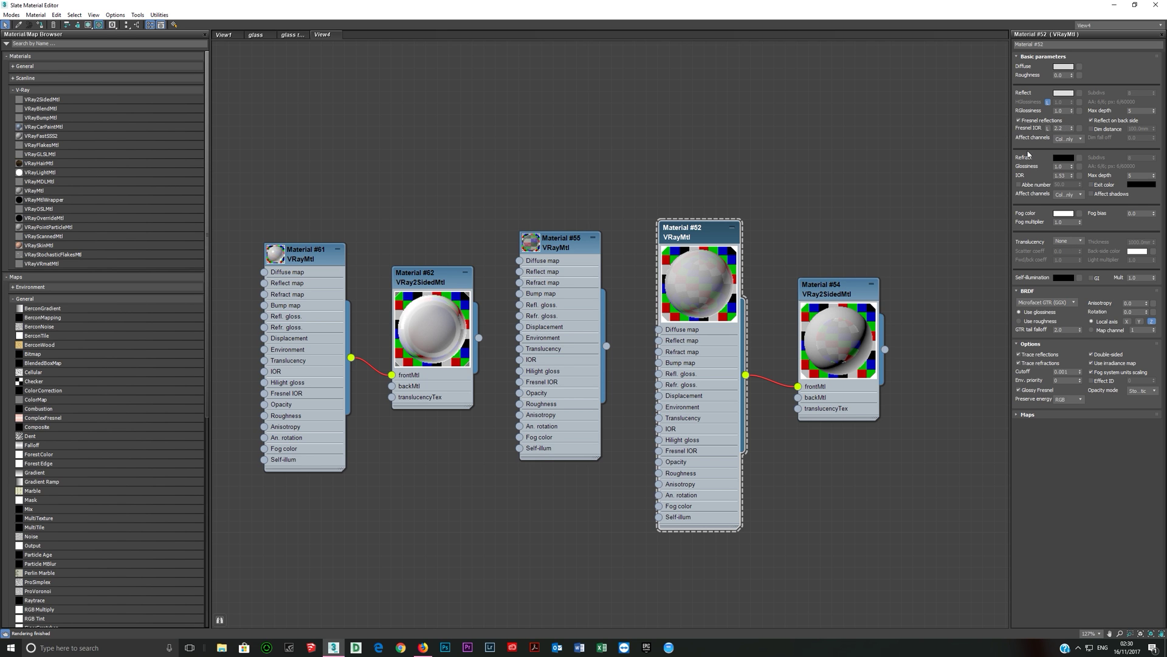
left_click(1064, 66)
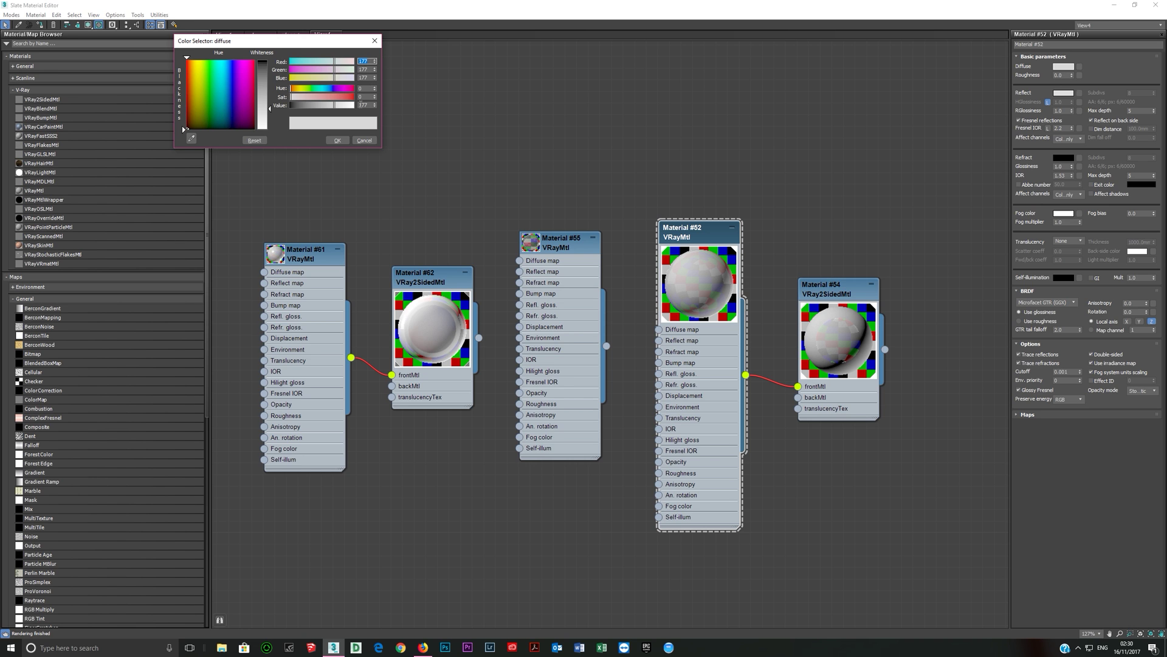
left_click(337, 140)
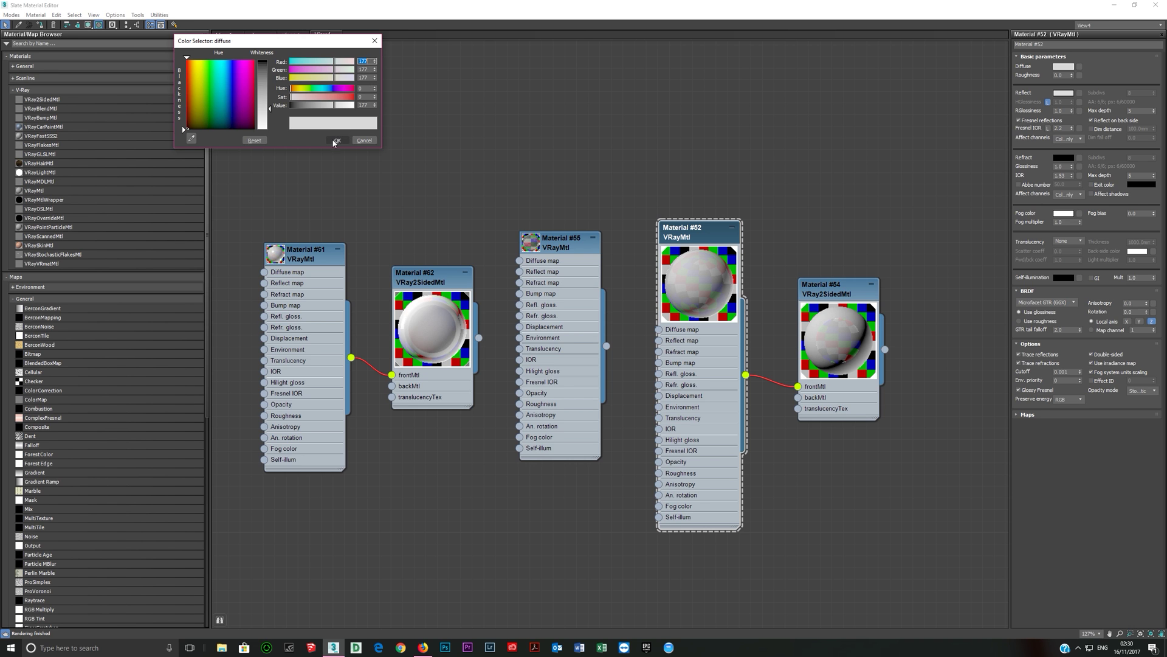
left_click(1064, 94)
left_click(338, 140)
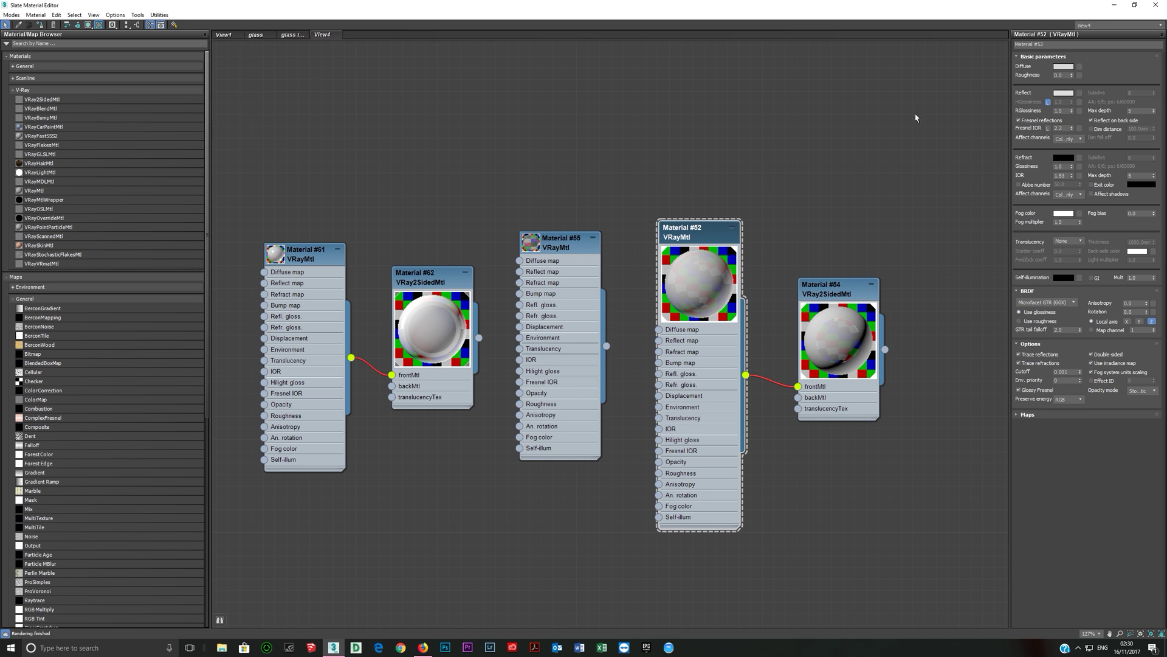
double_click(1059, 110)
double_click(1059, 128)
key("Return")
Enlarge Material #55's preview, then shrink the editor back over the scene and select a balloon dog.
left_click(822, 395)
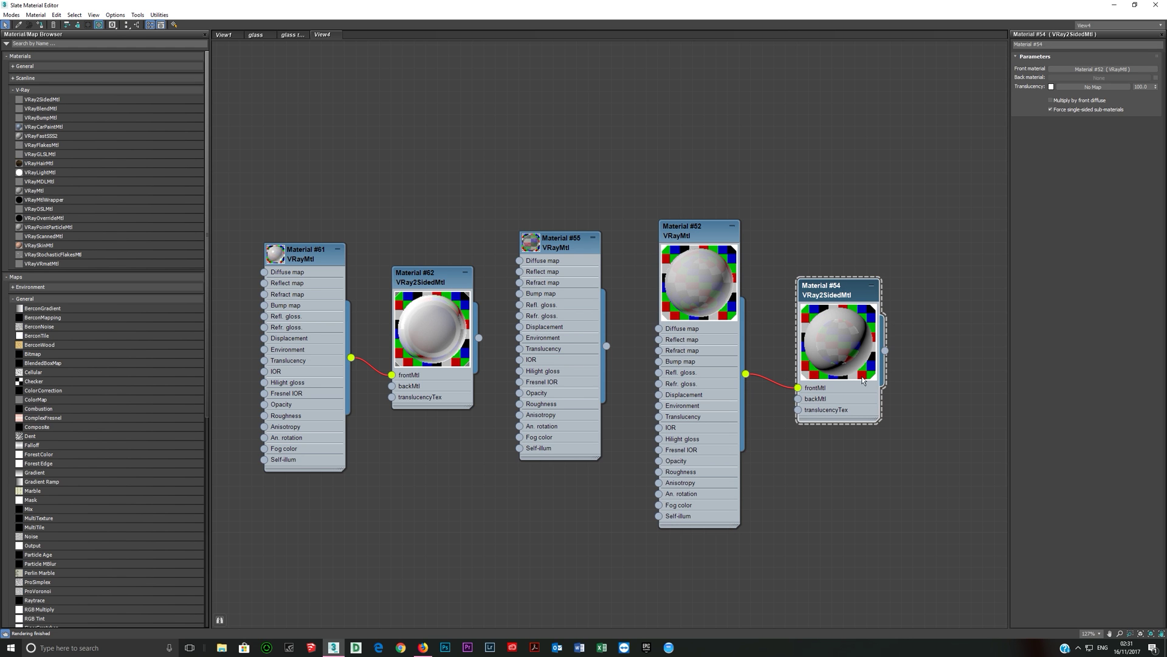
middle_click_drag(609, 363, 773, 359)
double_click(691, 240)
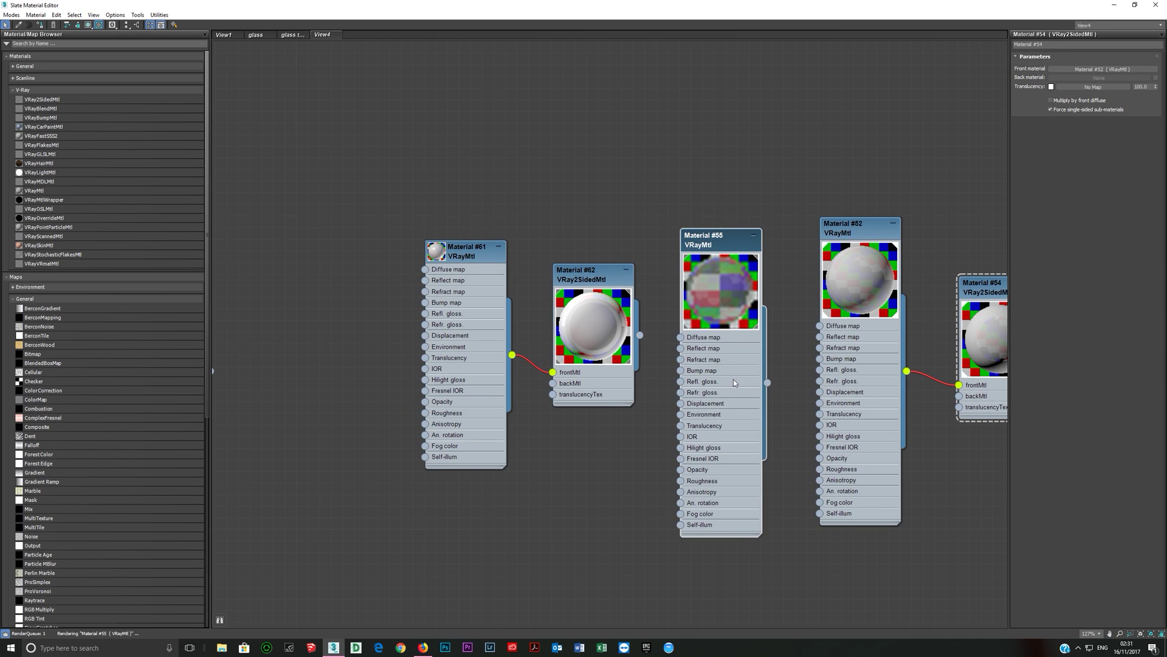
left_click_drag(728, 384, 718, 363)
left_click_drag(780, 10, 875, 70)
left_click(743, 307)
Maximize the editor and set Material #55's refraction colour to grey value 199.
left_click(1074, 64)
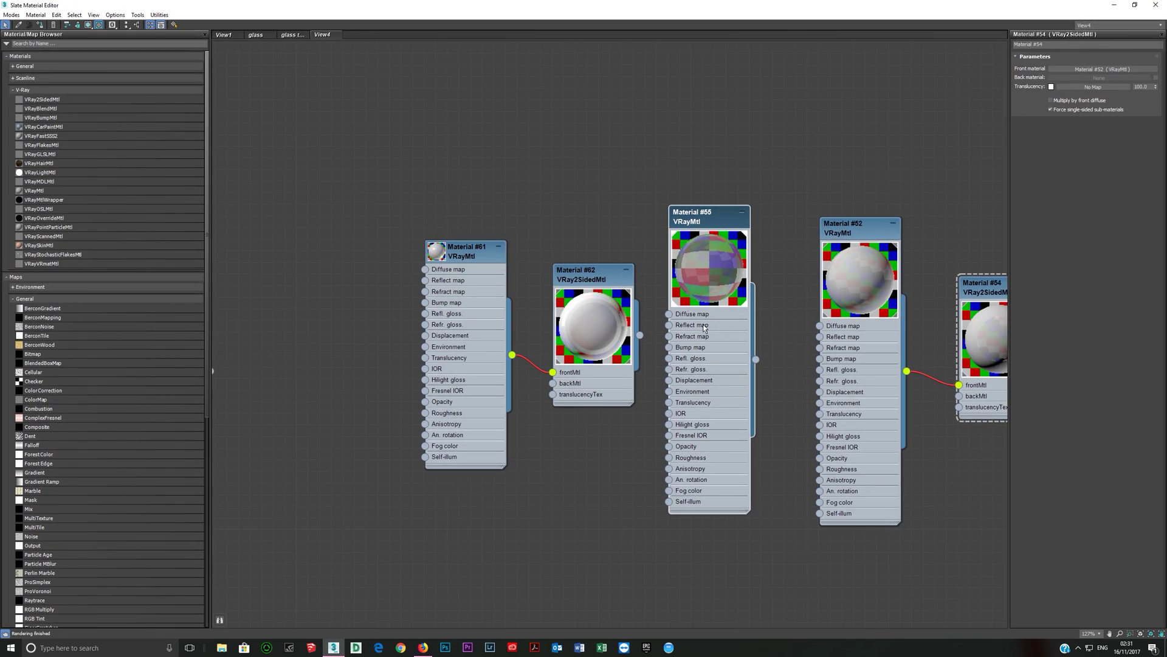
key("l")
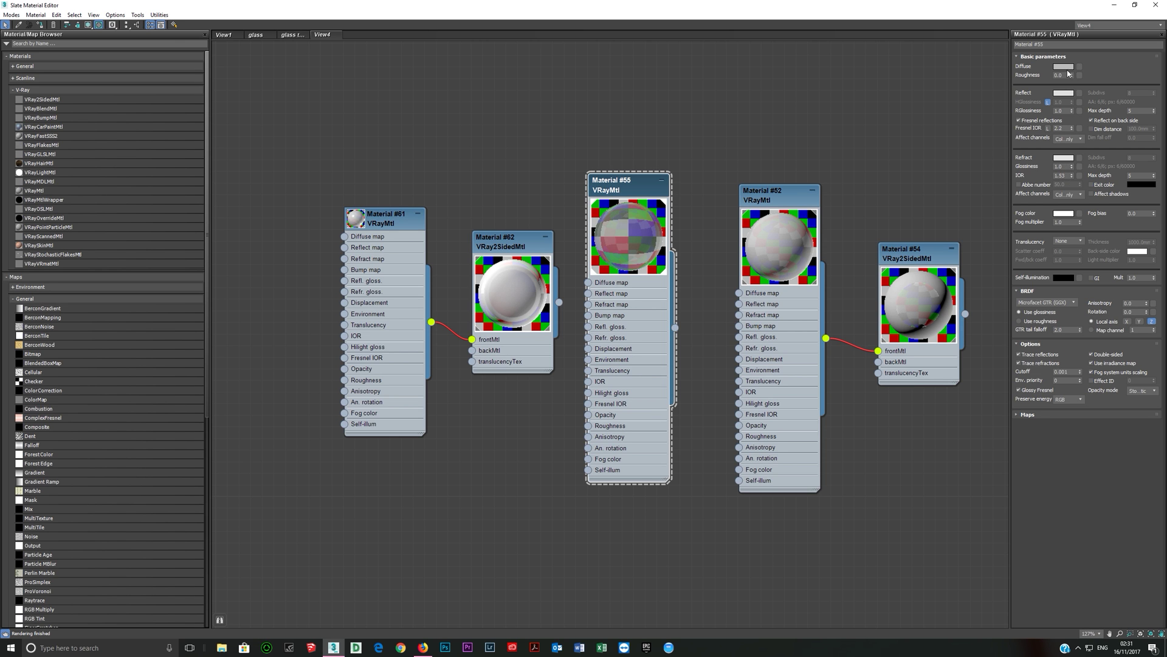
left_click(1063, 157)
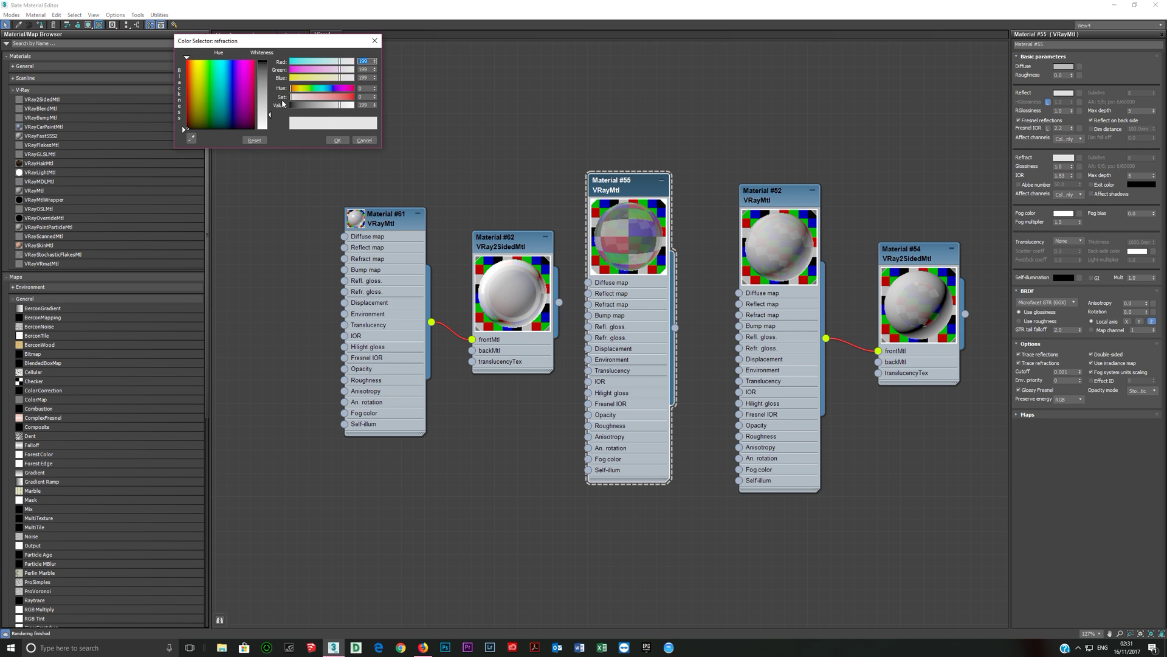
left_click(368, 105)
left_click(337, 141)
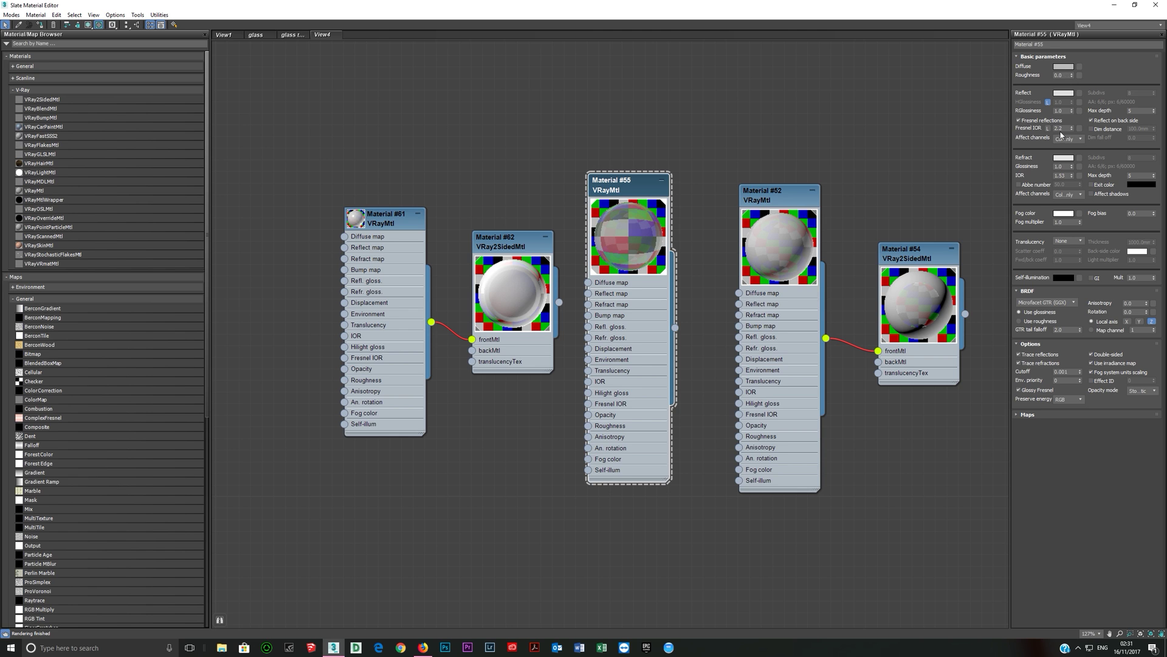
left_click(1064, 158)
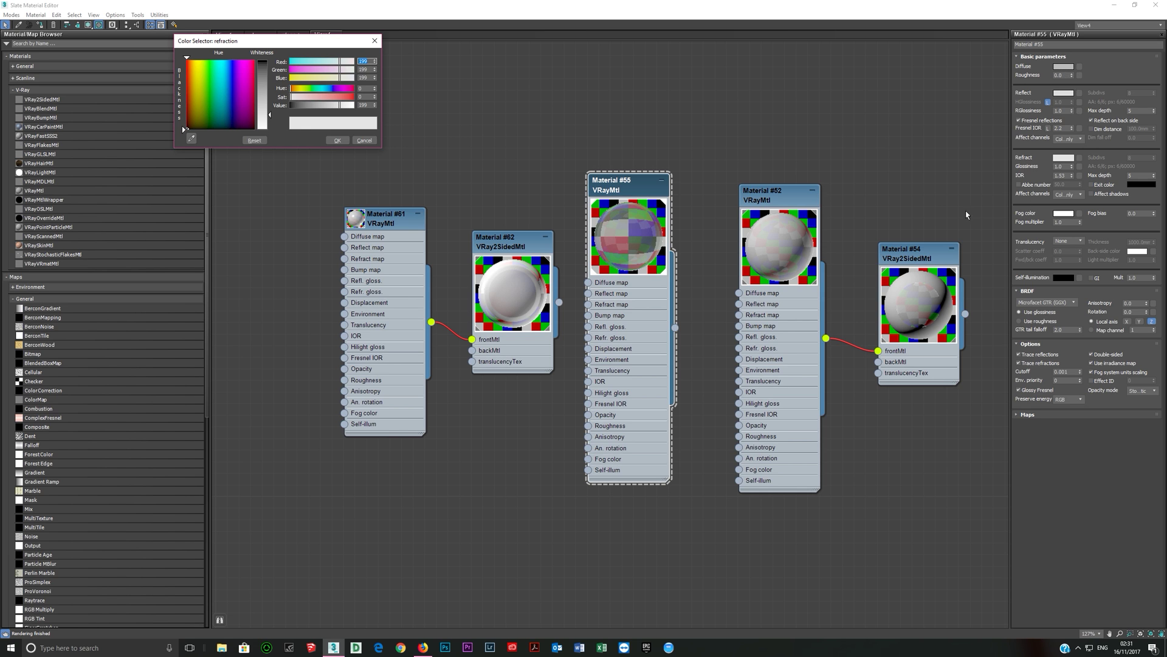
left_click(338, 140)
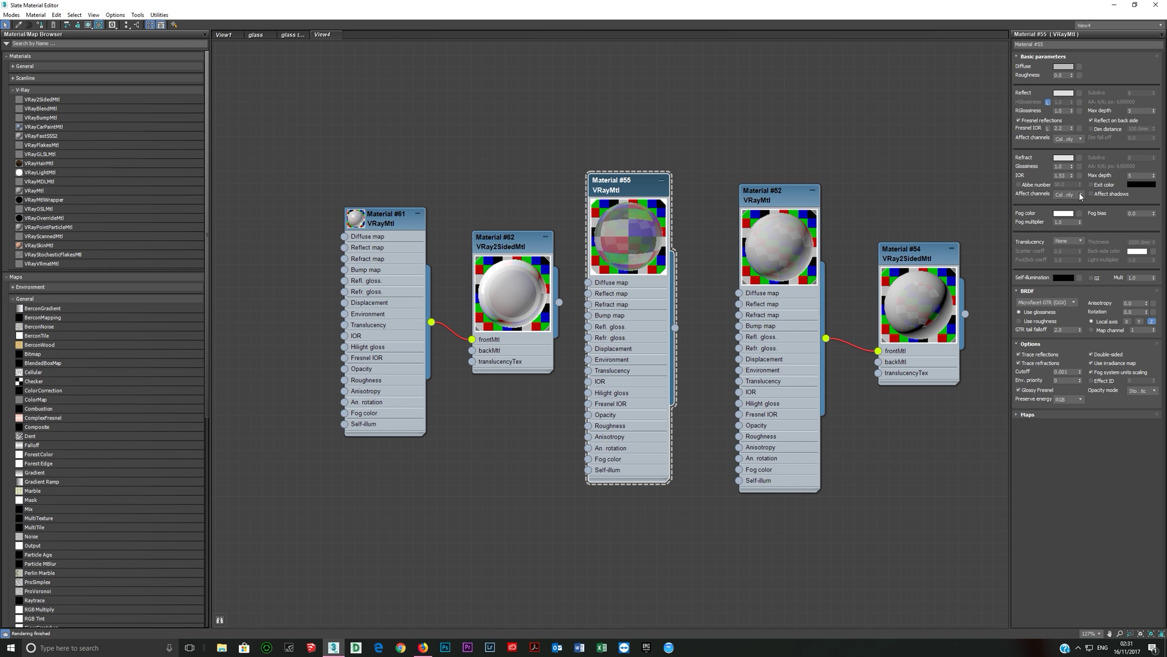
Set Material #55's refraction glossiness to 0.9 and a mid-grey diffuse, then restore the window.
left_click(1061, 168)
key("Return")
left_click(1063, 66)
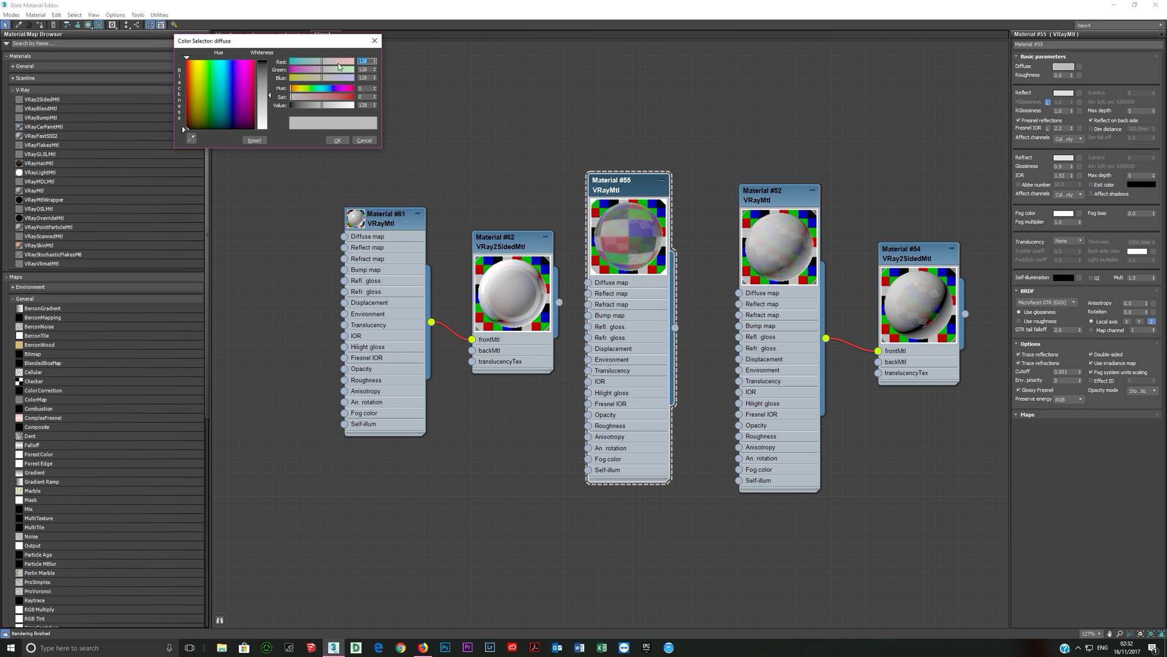
left_click(337, 141)
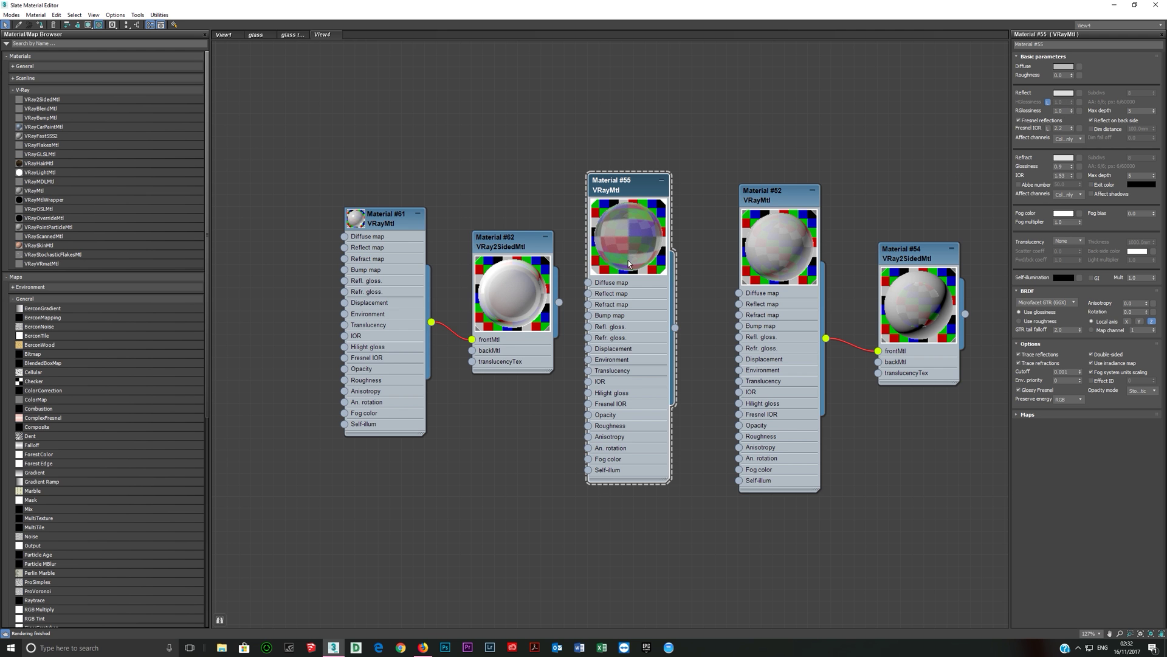
middle_click_drag(629, 263, 730, 247)
key("super+Down")
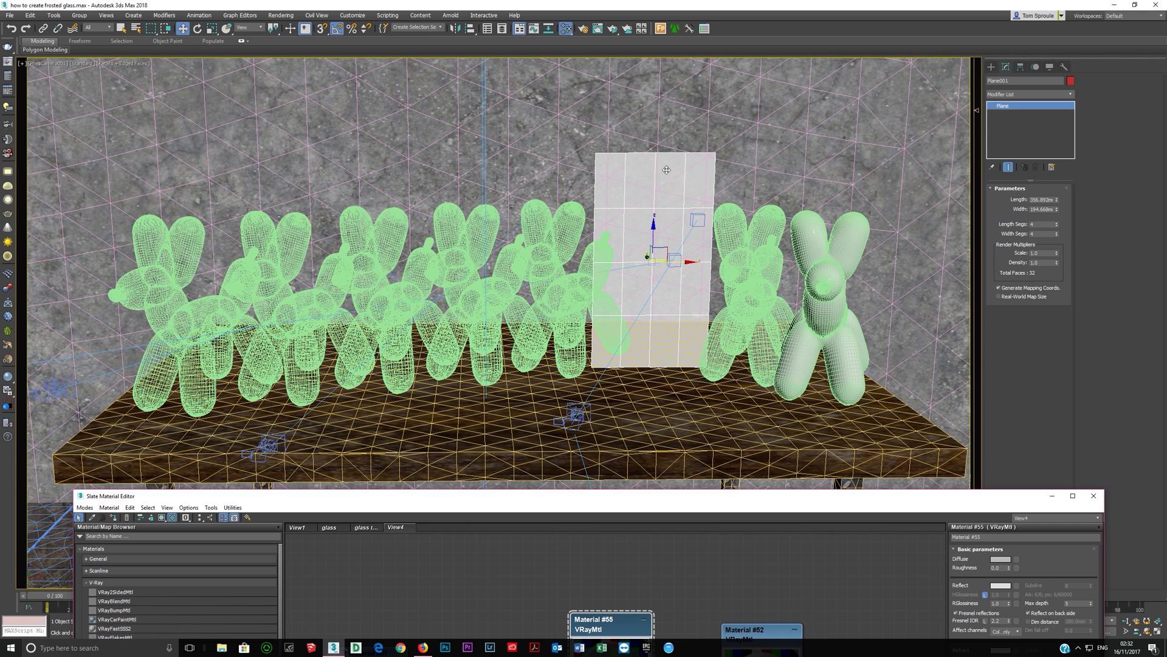
Raise the editor and open Material #62's VRay2SidedMtl settings, confirming its translucency stays white.
left_click_drag(655, 497, 619, 96)
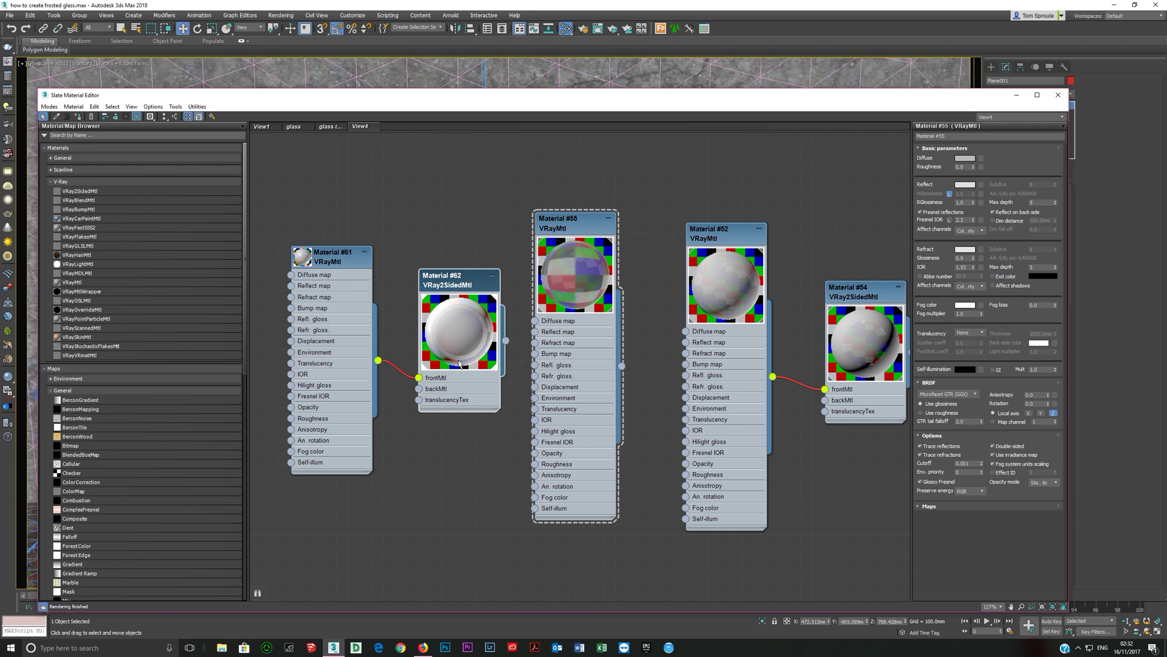
double_click(448, 391)
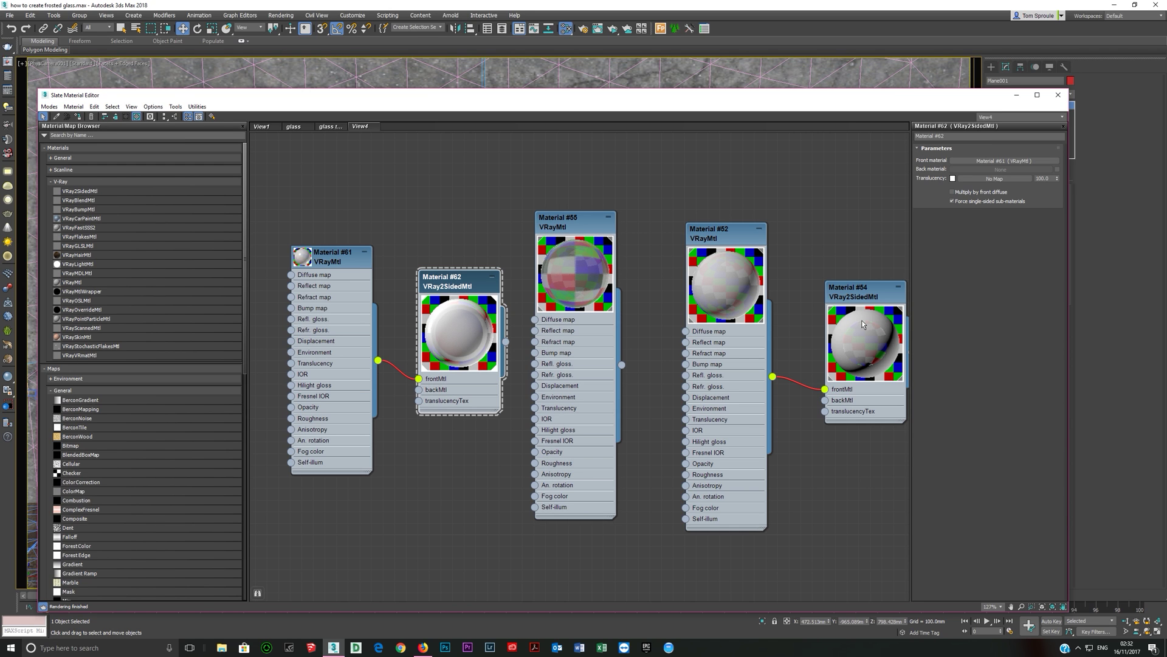
left_click(952, 179)
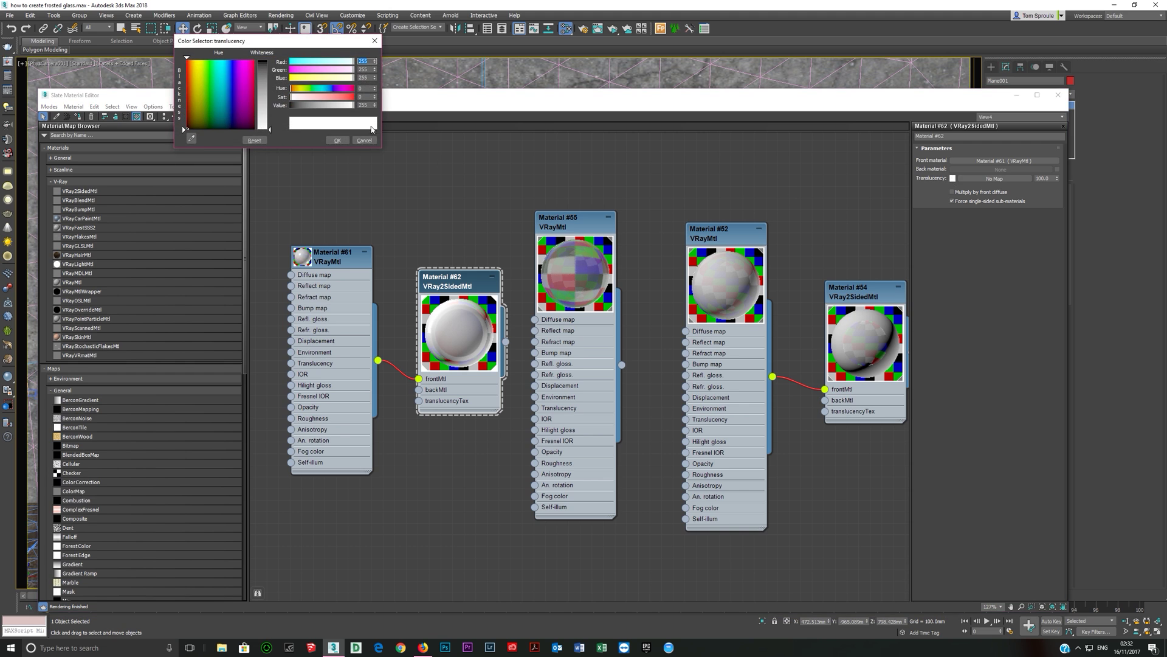
left_click(338, 140)
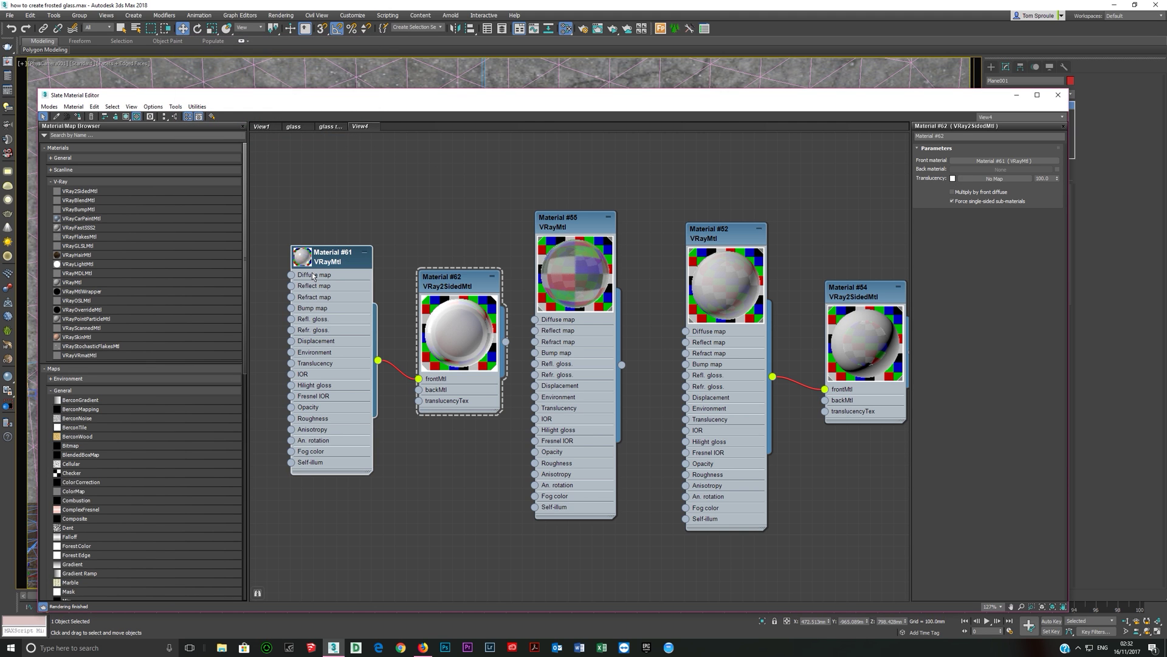
Enlarge Material #61's preview and review its grey refraction colour and 0.9 refraction glossiness.
double_click(304, 258)
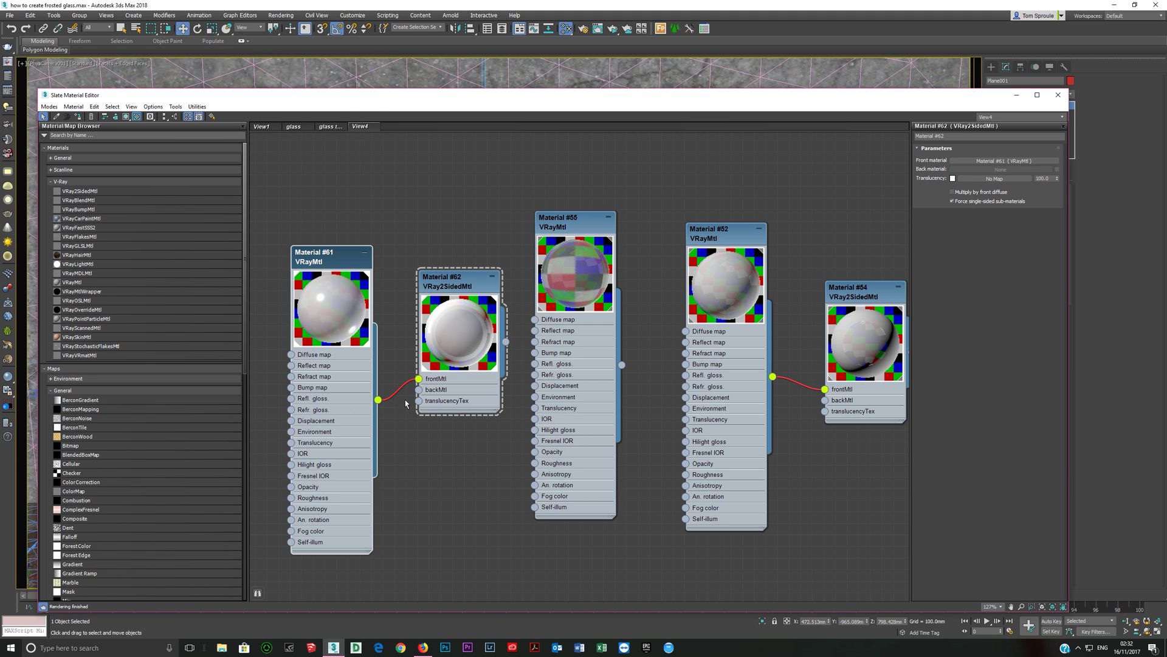
left_click(321, 408)
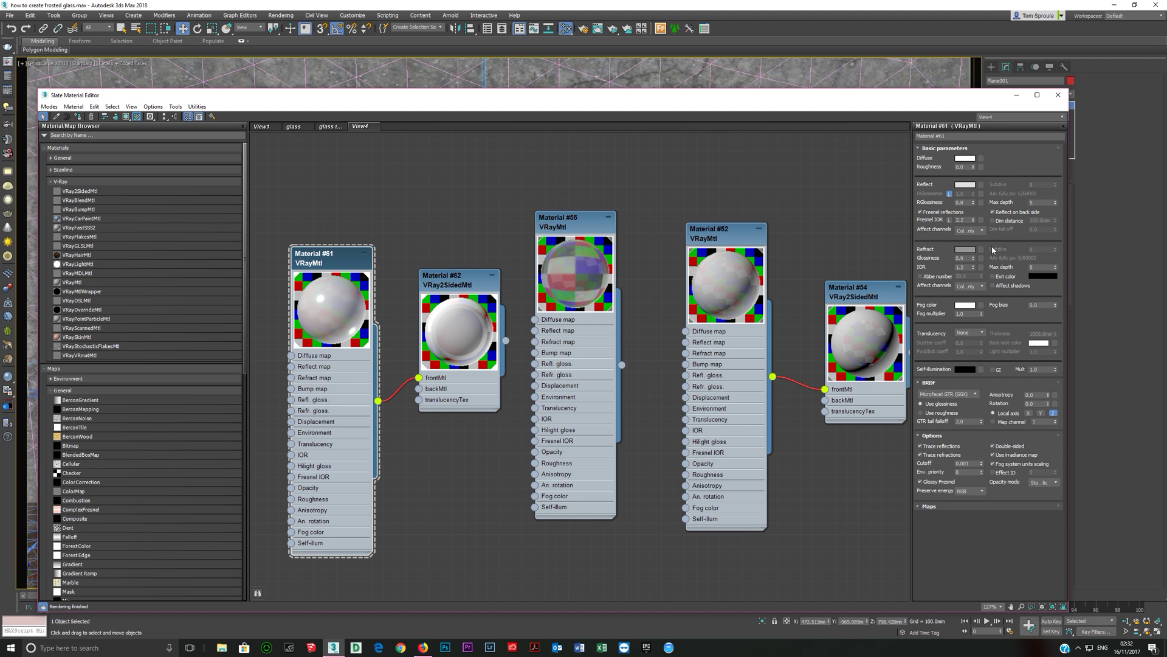
left_click(965, 250)
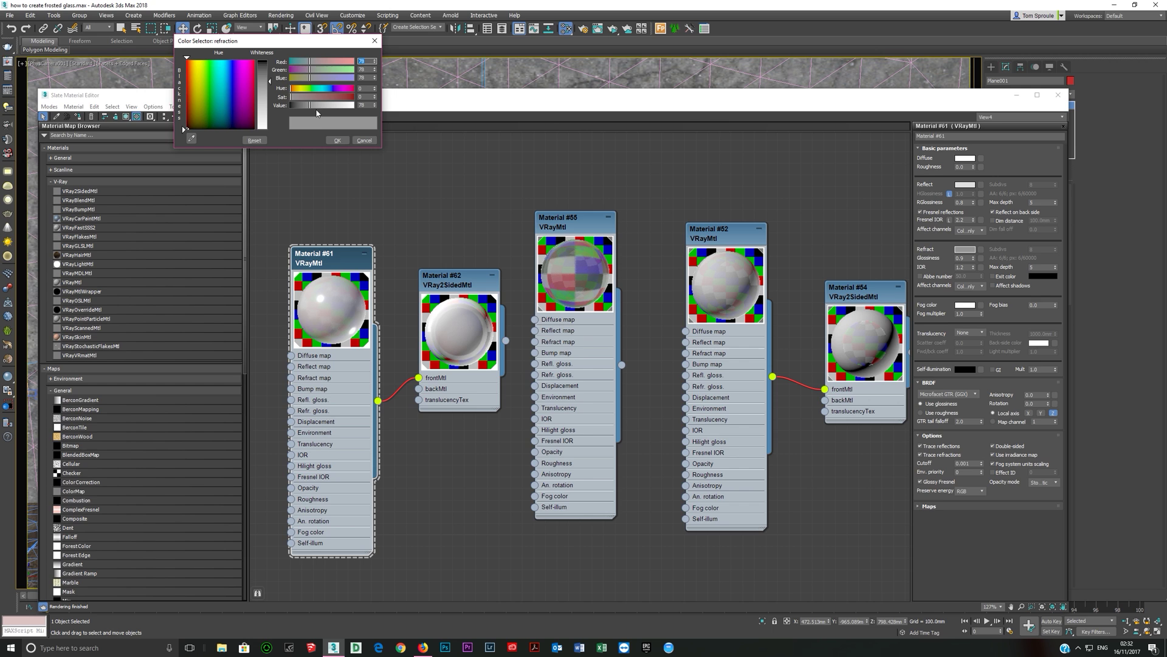
left_click(338, 141)
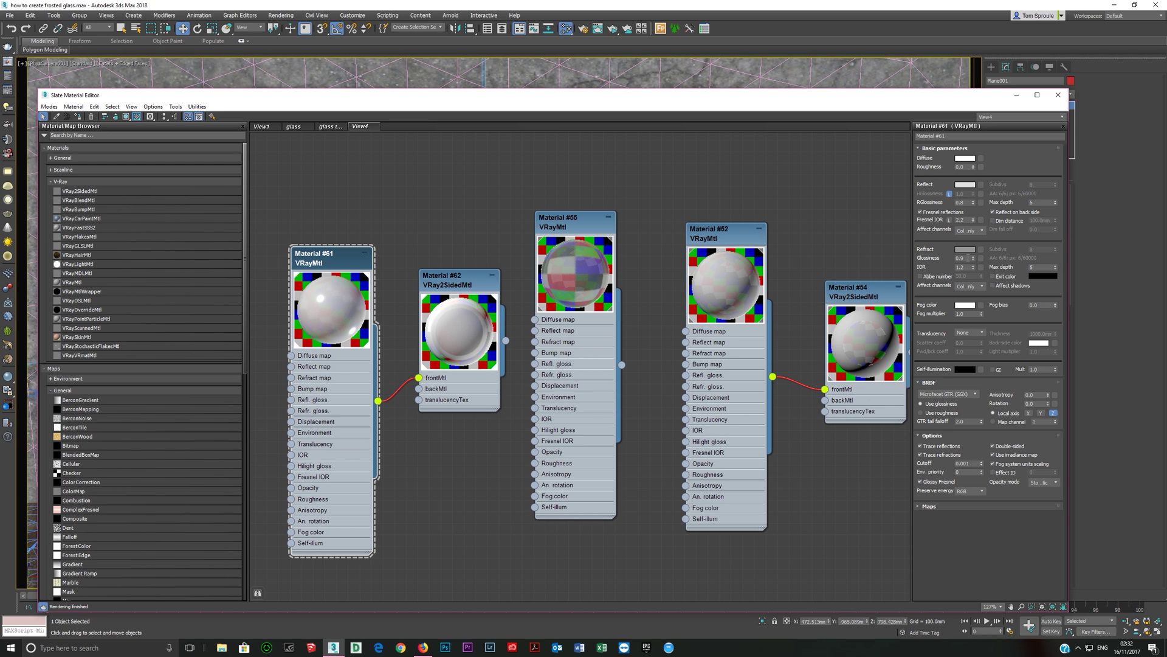
double_click(966, 257)
Review Material #61's white diffuse, reflection colour, 0.8 reflection glossiness and Fresnel IOR lock.
left_click(965, 160)
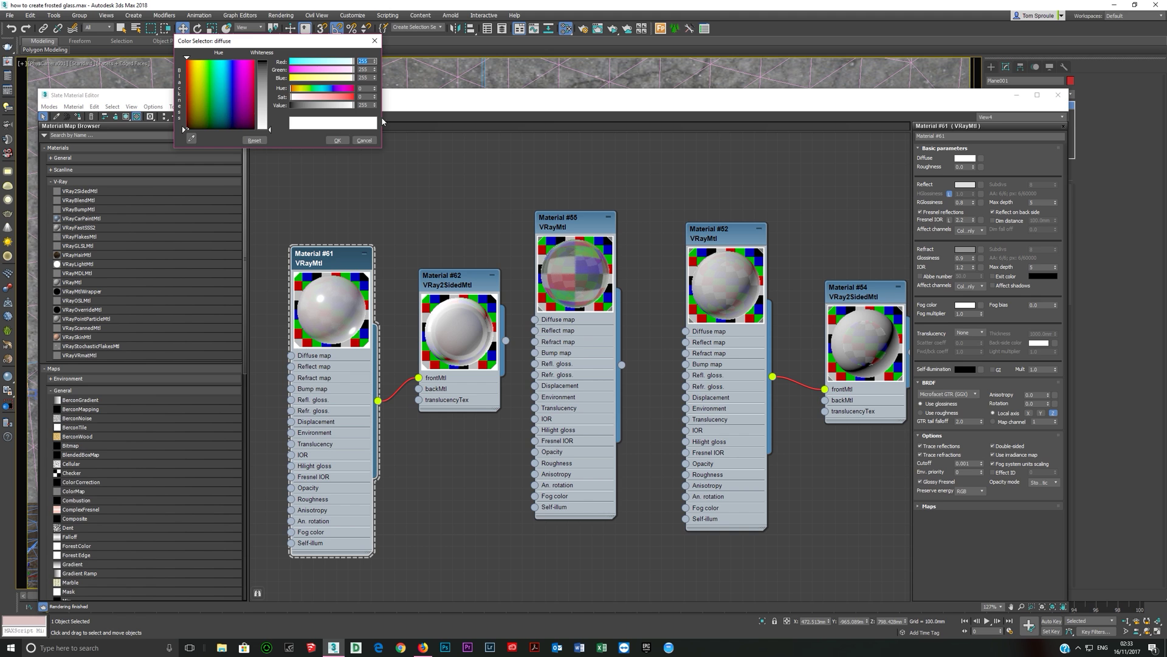
left_click(333, 140)
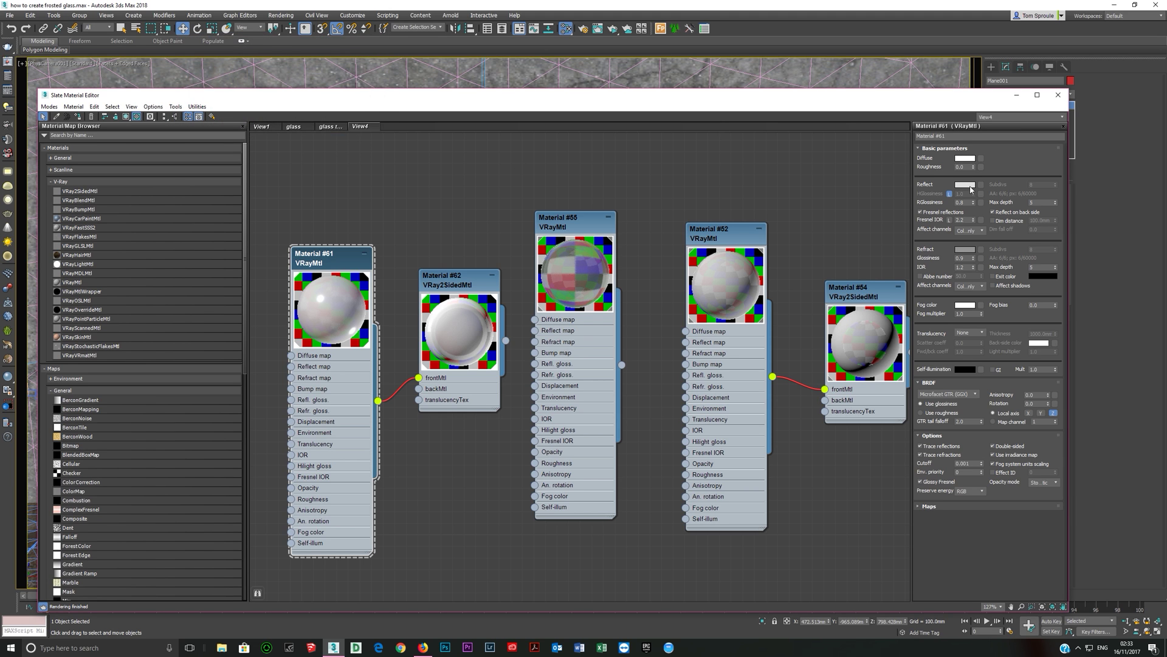
left_click(971, 186)
left_click(335, 140)
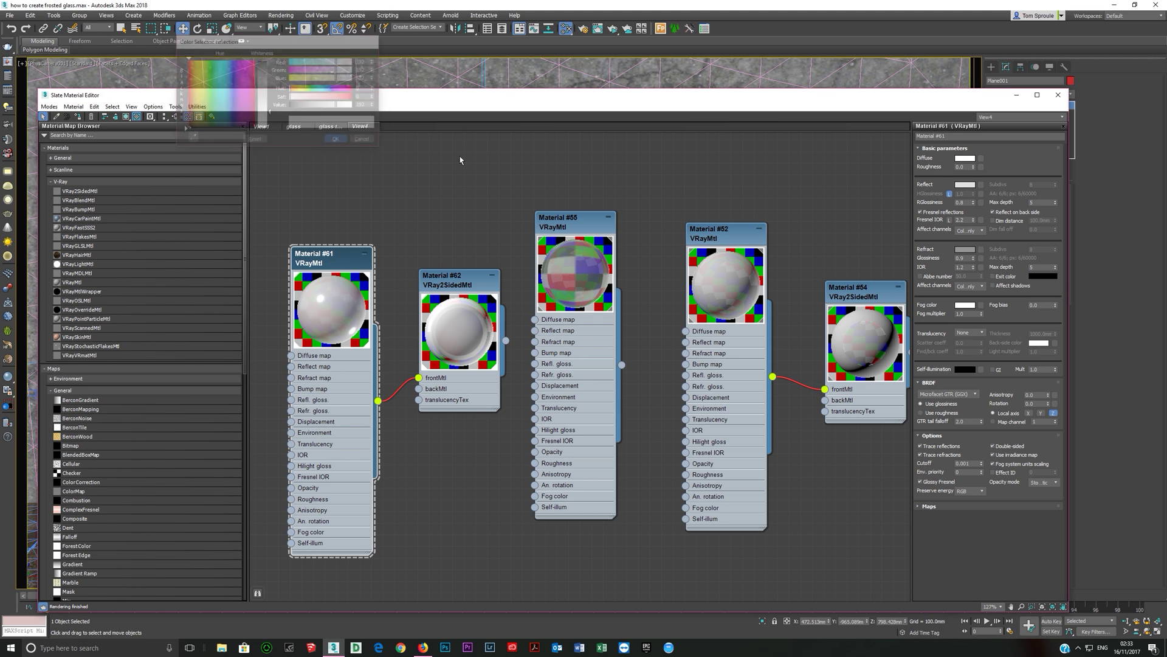
double_click(967, 202)
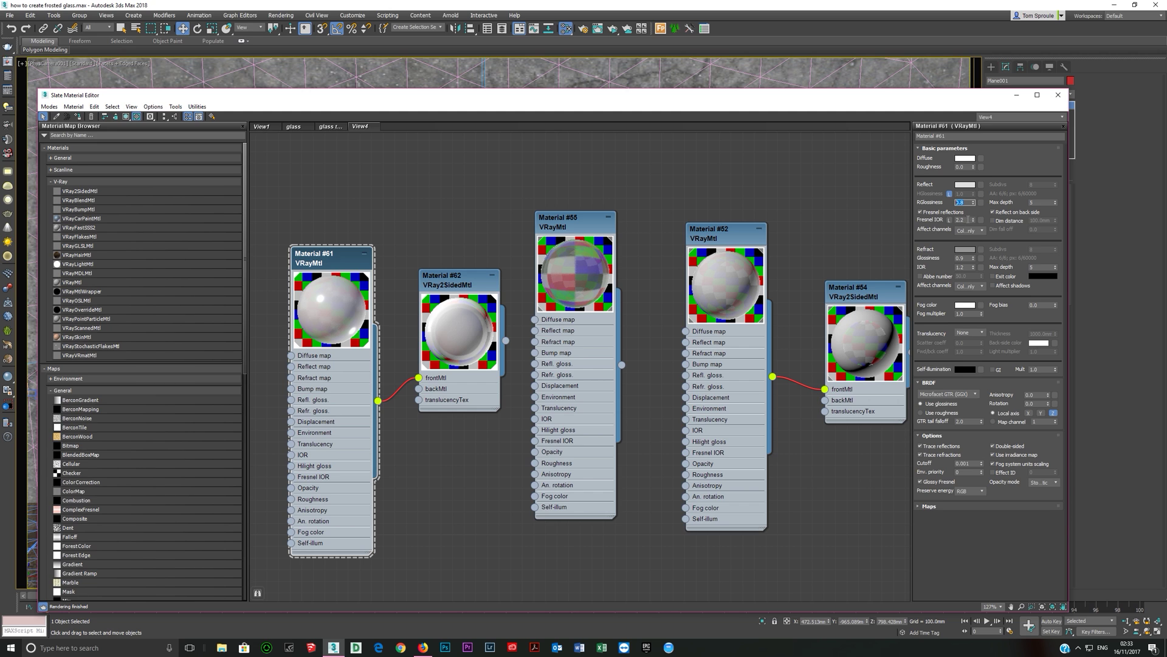
left_click(949, 220)
left_click(949, 220)
left_click(967, 250)
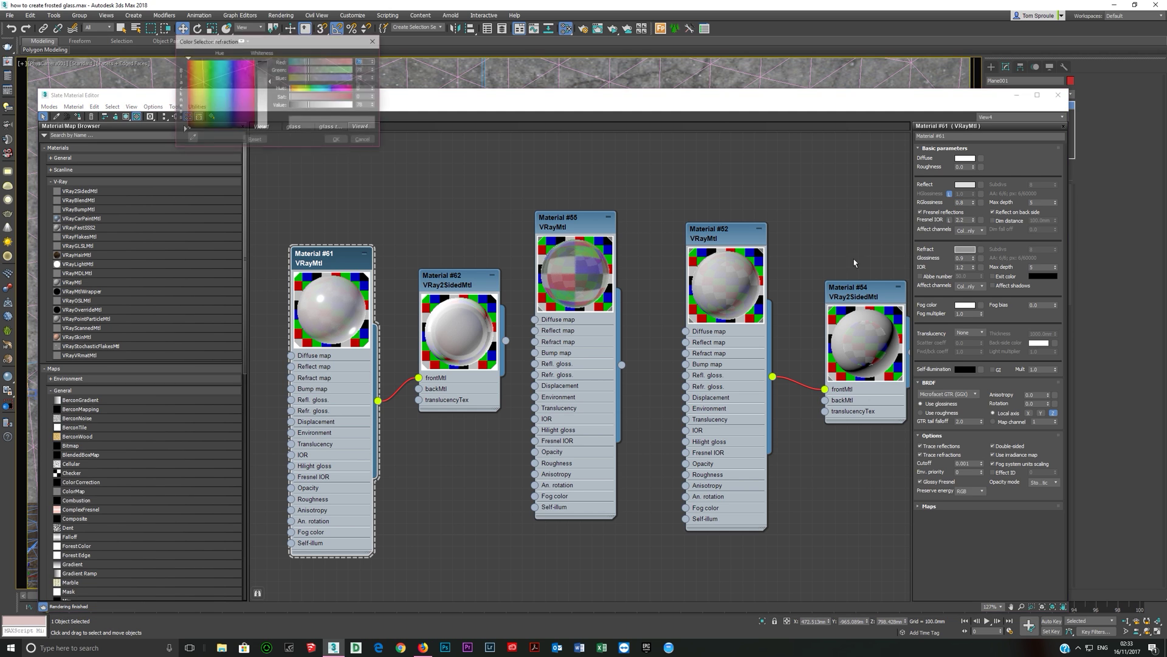
left_click(335, 139)
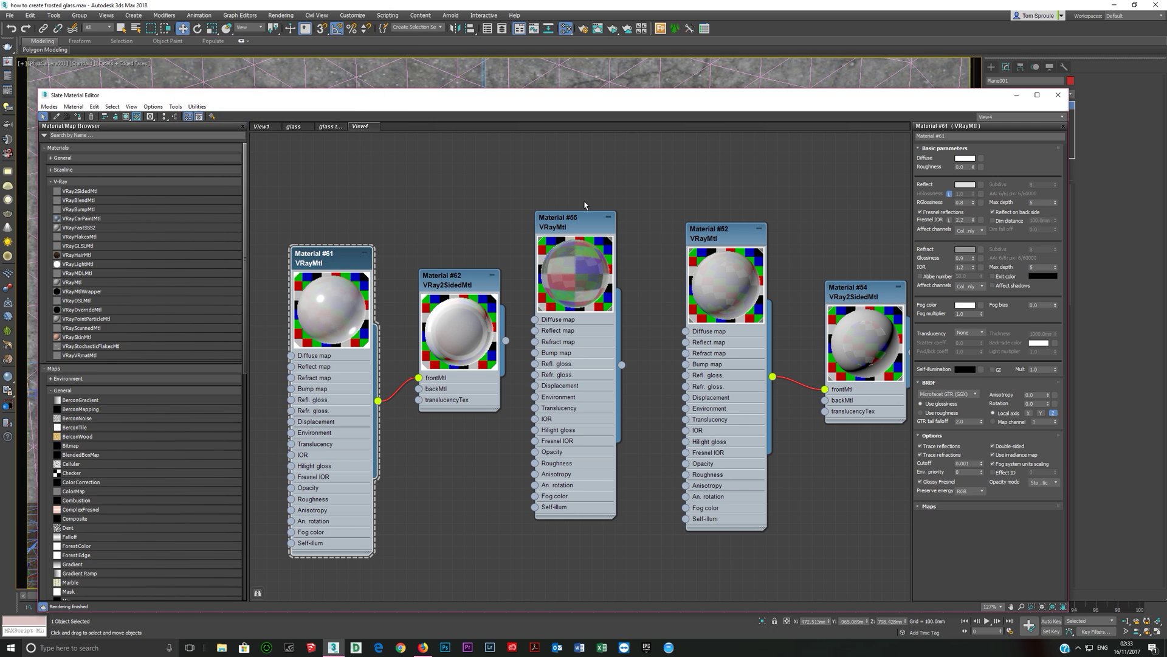
double_click(967, 258)
Check Material #61's refraction IOR of 1.2, then nudge Material #62 and confirm its white translucency.
double_click(960, 267)
left_click_drag(455, 397, 455, 398)
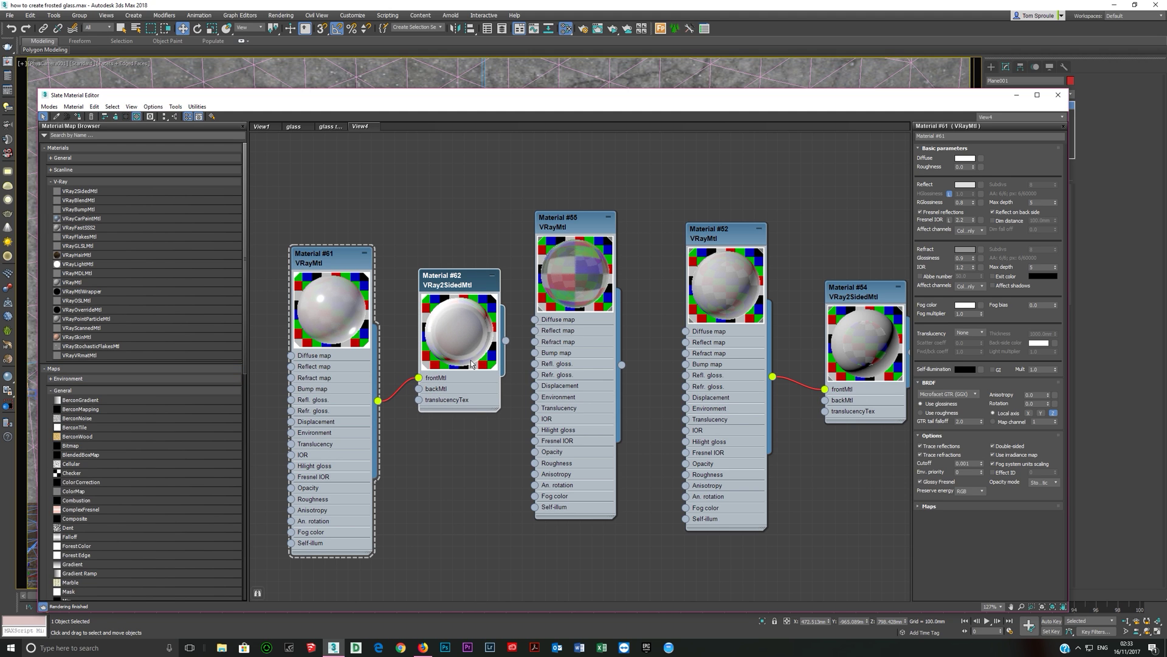
left_click(460, 384)
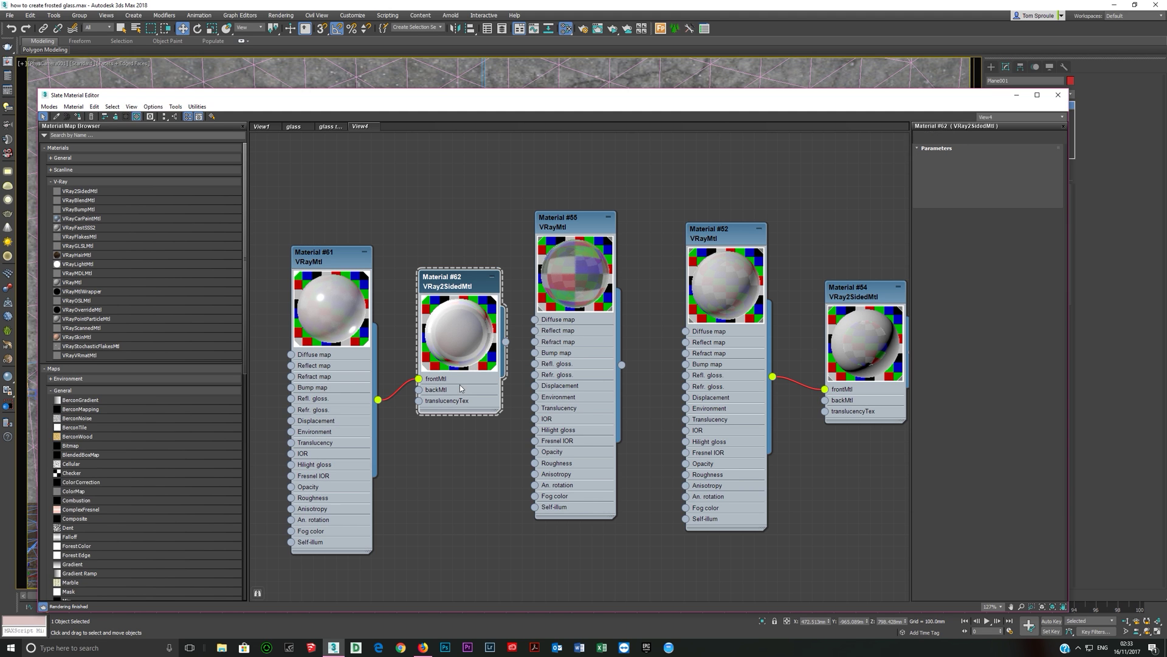
left_click(953, 179)
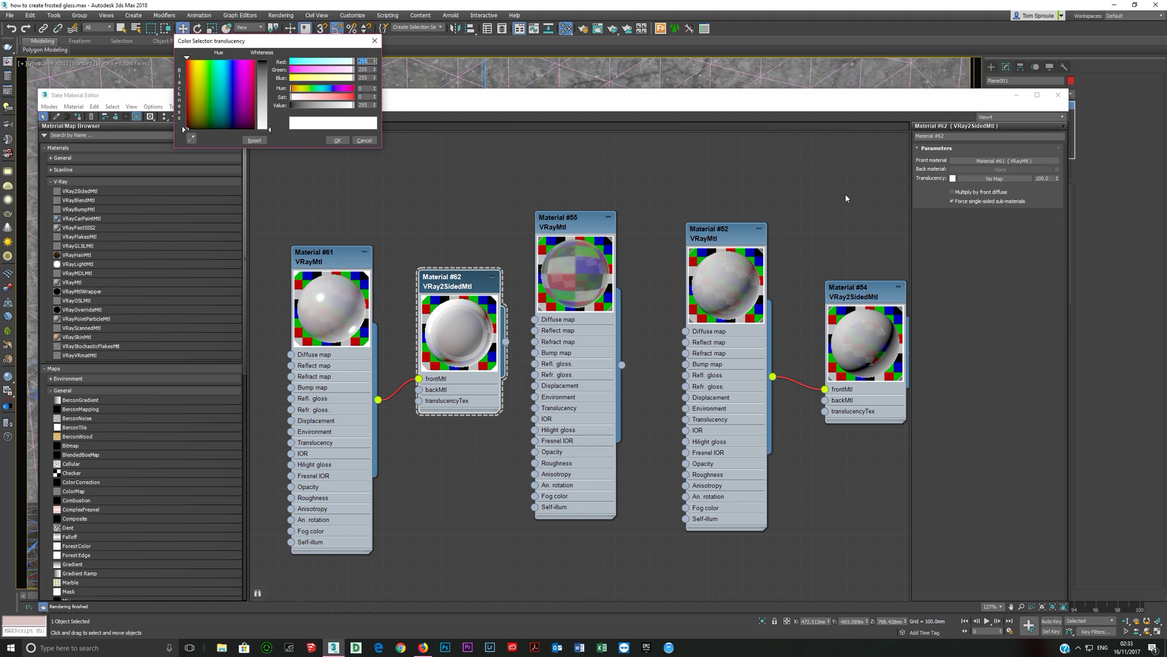
left_click(338, 140)
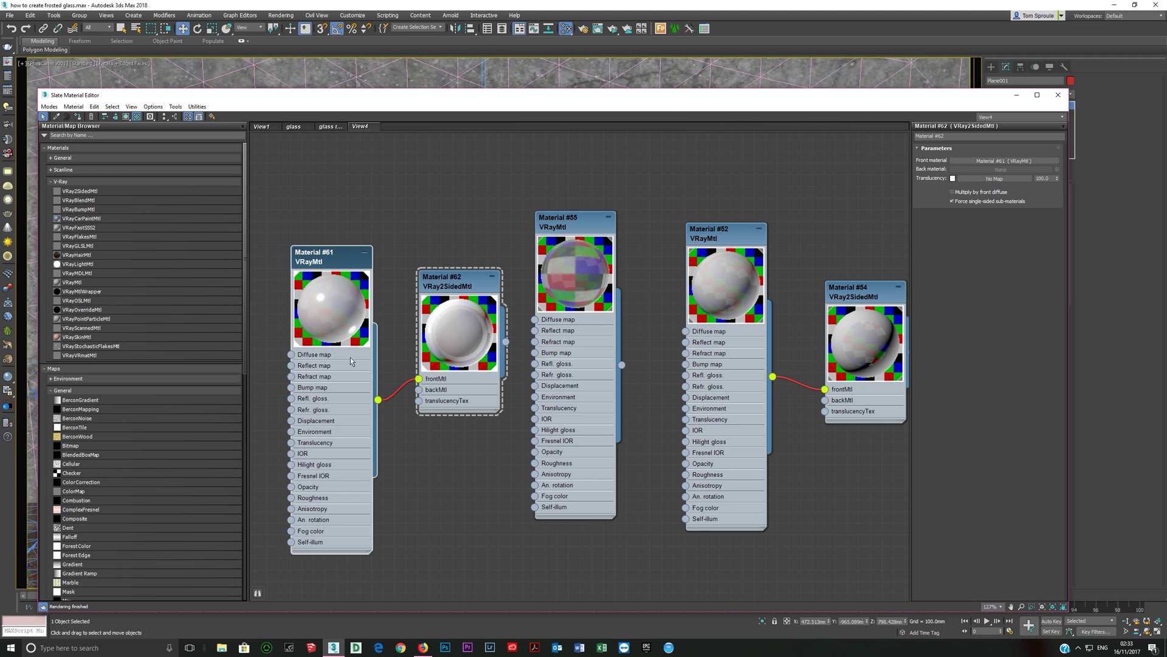
Revisit Material #61's 0.9 refraction glossiness and return to Material #62's two-sided settings.
double_click(334, 384)
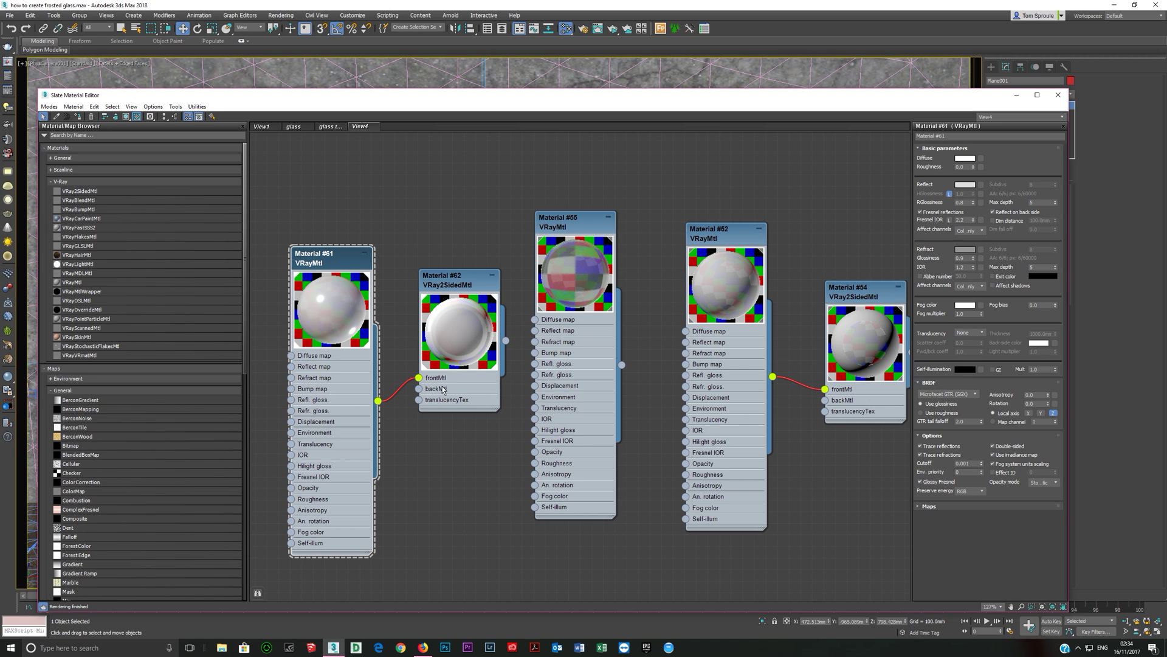
double_click(963, 258)
left_click(447, 286)
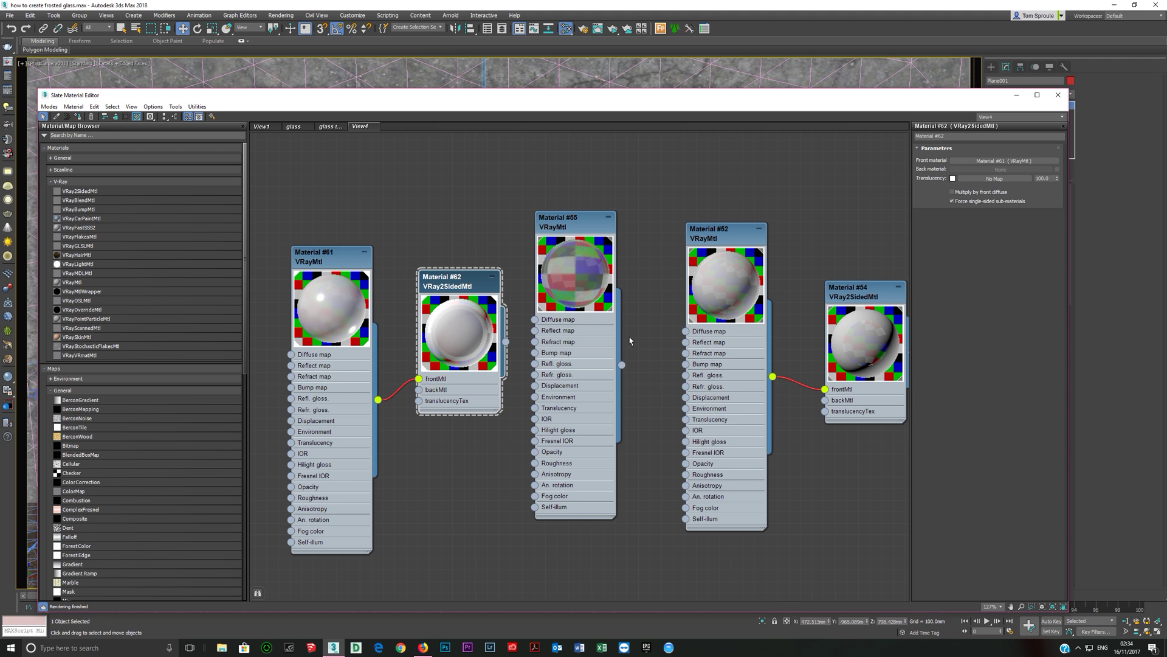
scroll(470, 272, "down", 1)
scroll(469, 271, "down", 1)
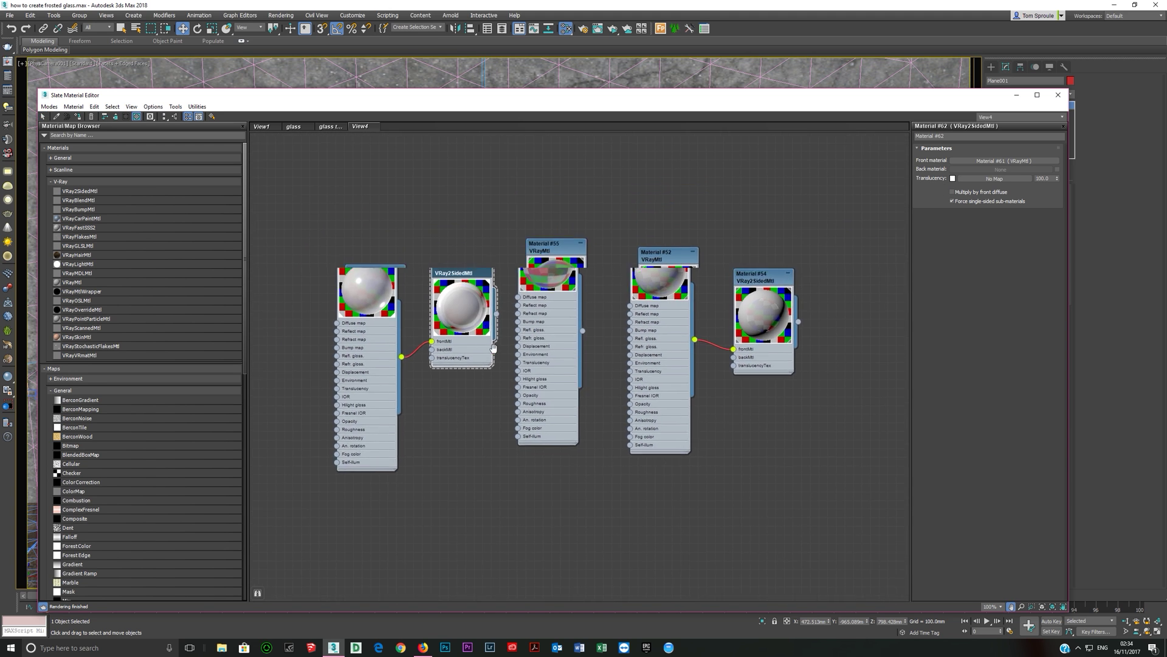
middle_click_drag(470, 272, 506, 314)
scroll(658, 338, "down", 5)
middle_click_drag(658, 338, 900, 377)
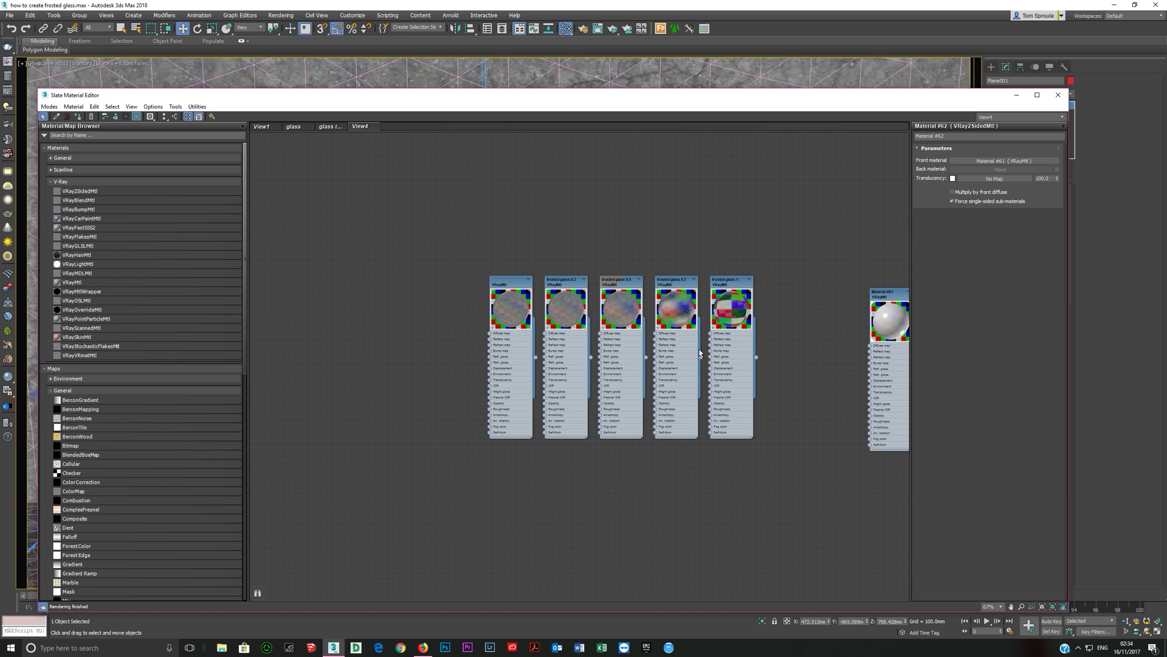
scroll(900, 389, "up", 2)
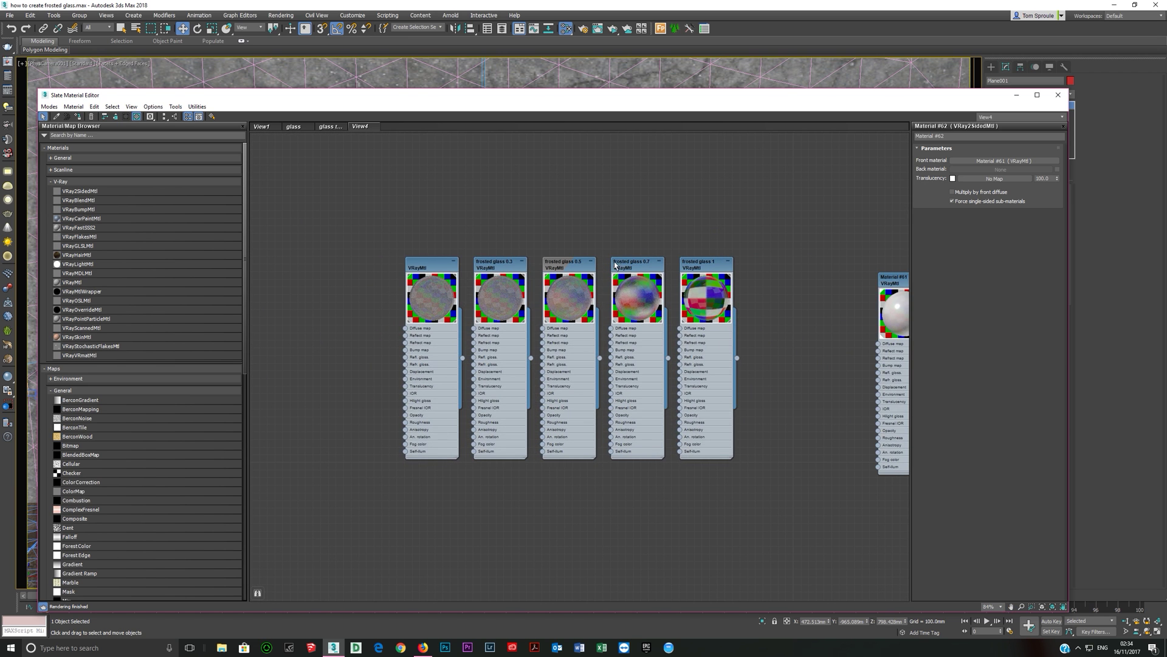
scroll(615, 265, "down", 2)
middle_click_drag(615, 265, 547, 341)
scroll(633, 392, "up", 2)
scroll(461, 293, "up", 2)
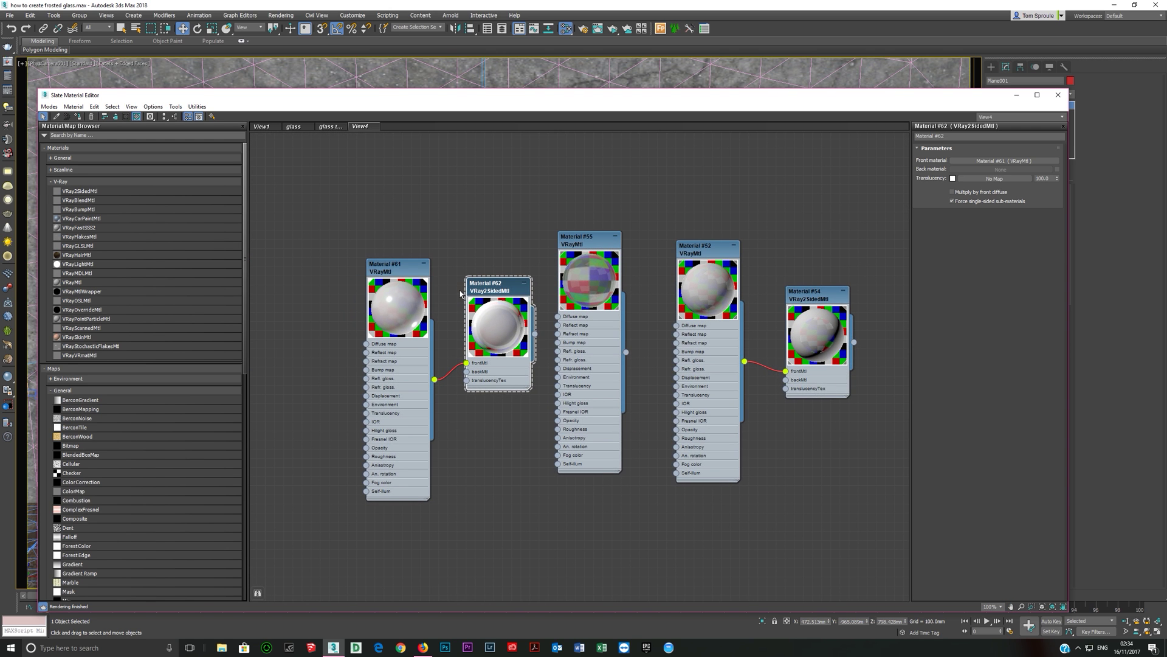